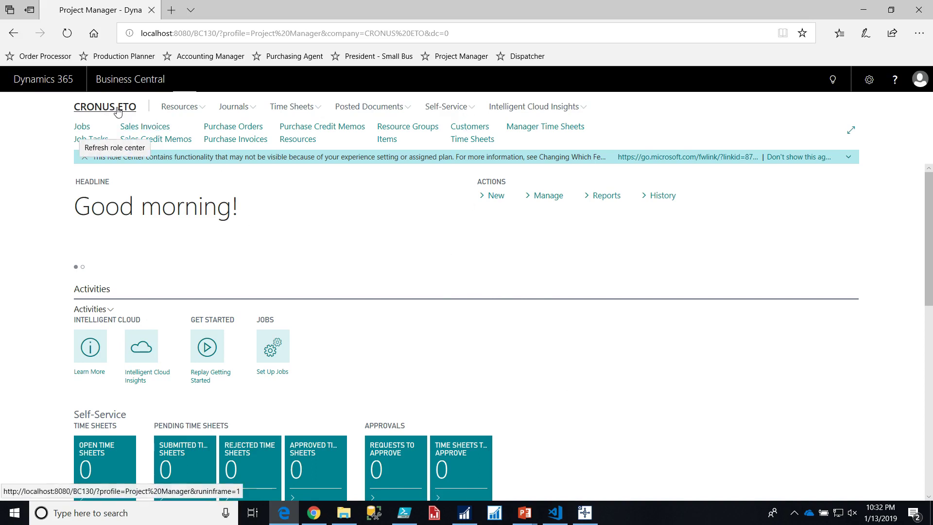
- Open job ACME CONVEYOR 3010, collapse Sabre ETO and review its empty Sabre User Fields
click(80, 127)
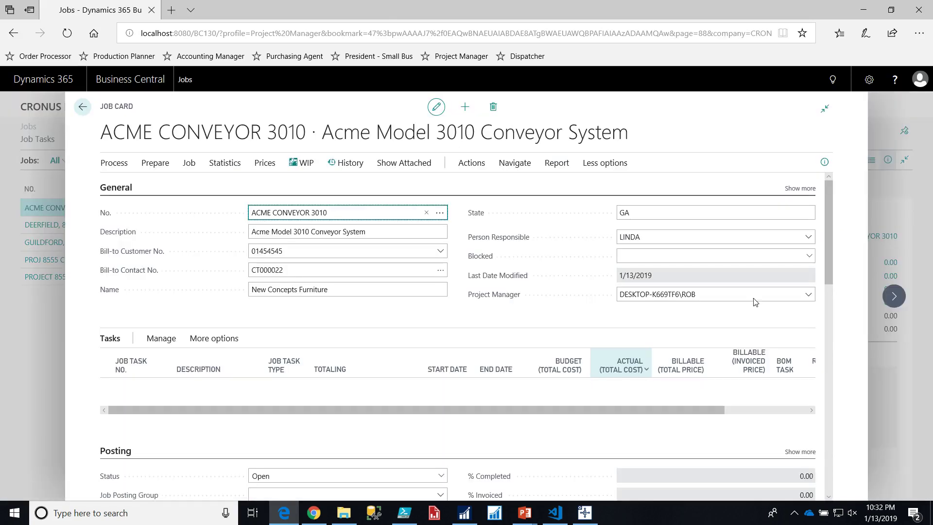
mouse_move(827, 197)
mouse_down()
mouse_move(840, 280)
mouse_move(838, 436)
mouse_up()
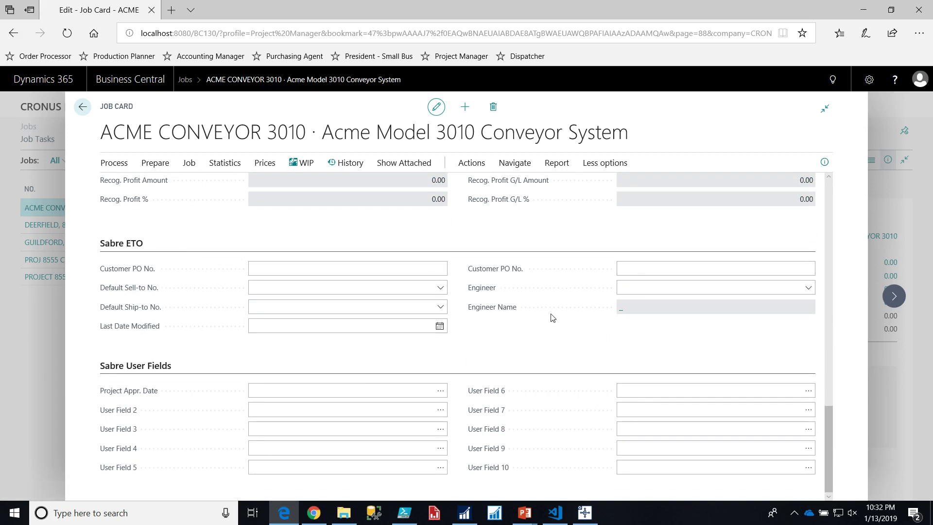
click(132, 244)
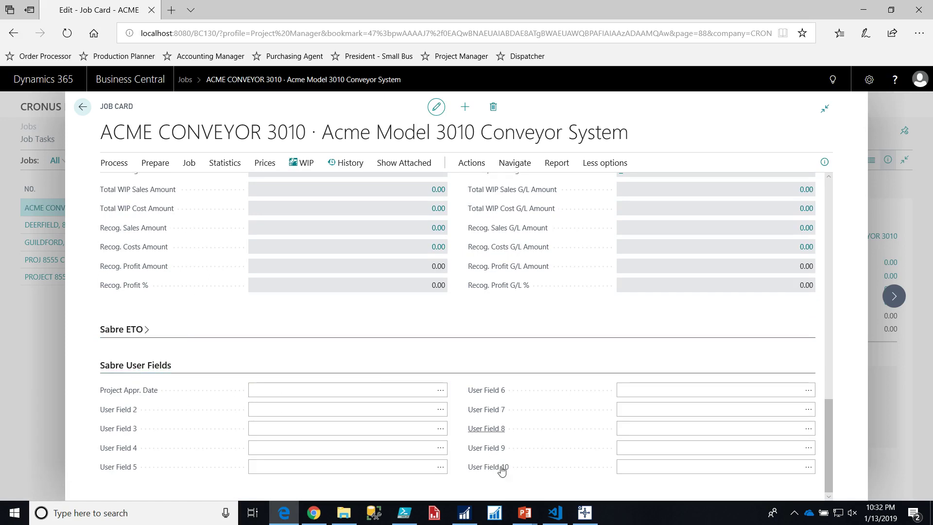
click(422, 466)
click(242, 441)
click(319, 394)
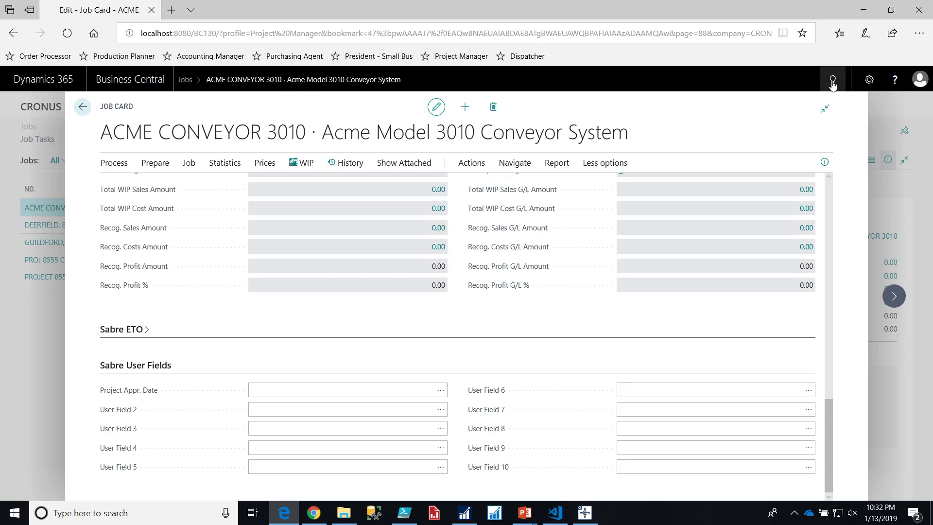
- Open the Jobs Setup page by searching 'job set' in Tell Me
key(alt+q)
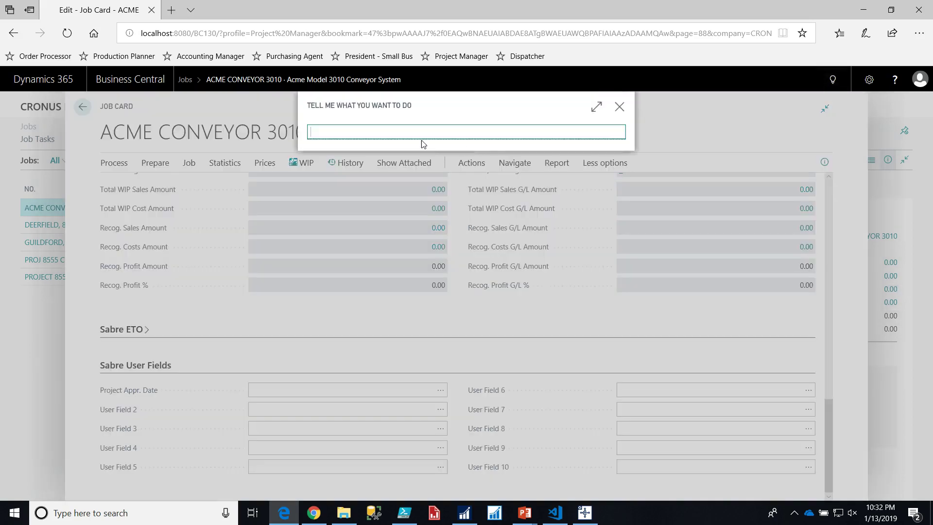
text(job set)
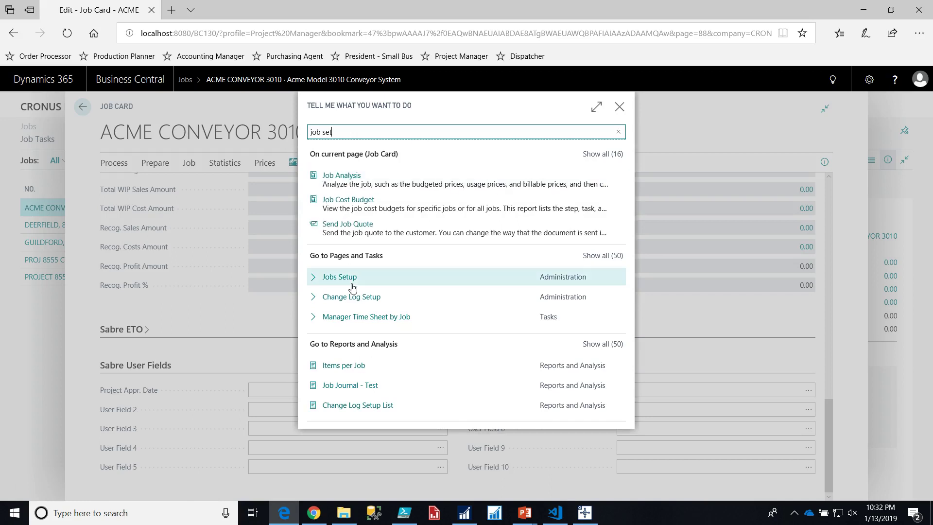
click(350, 280)
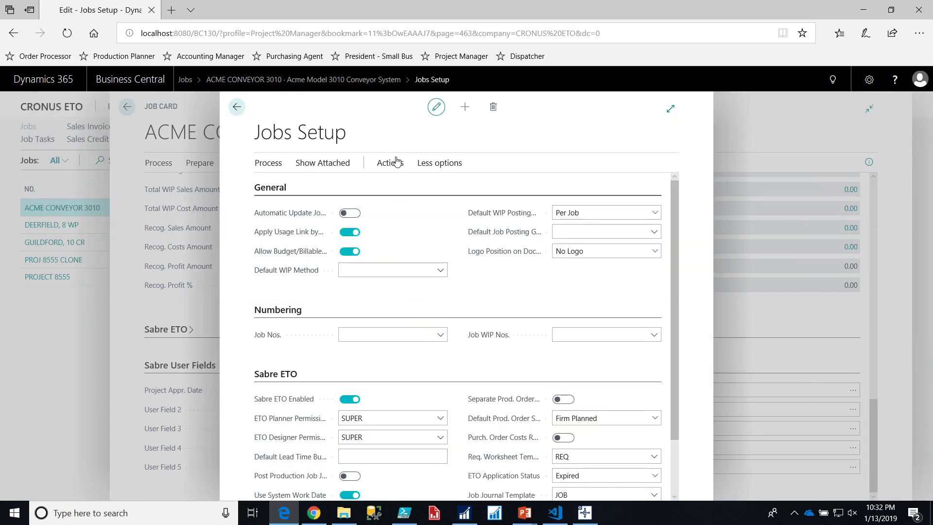
- In SBR ETO User Fields, caption Job user field 2 'Project Appr. Name' and close the list
click(389, 163)
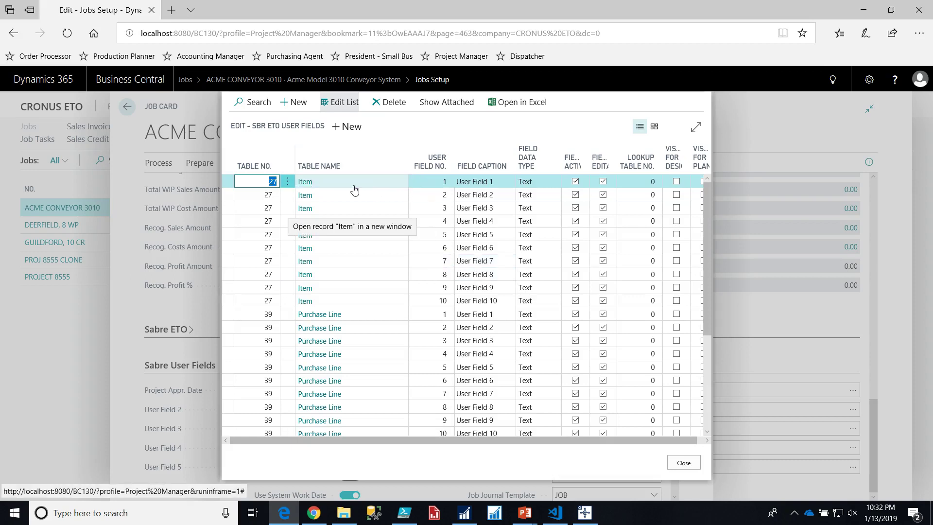
scroll(386, 318, down, 1)
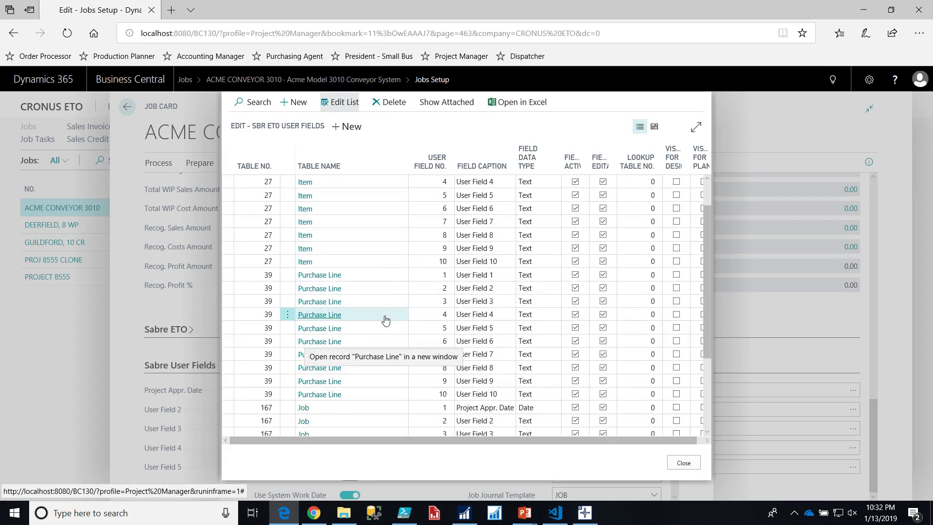
scroll(387, 319, down, 2)
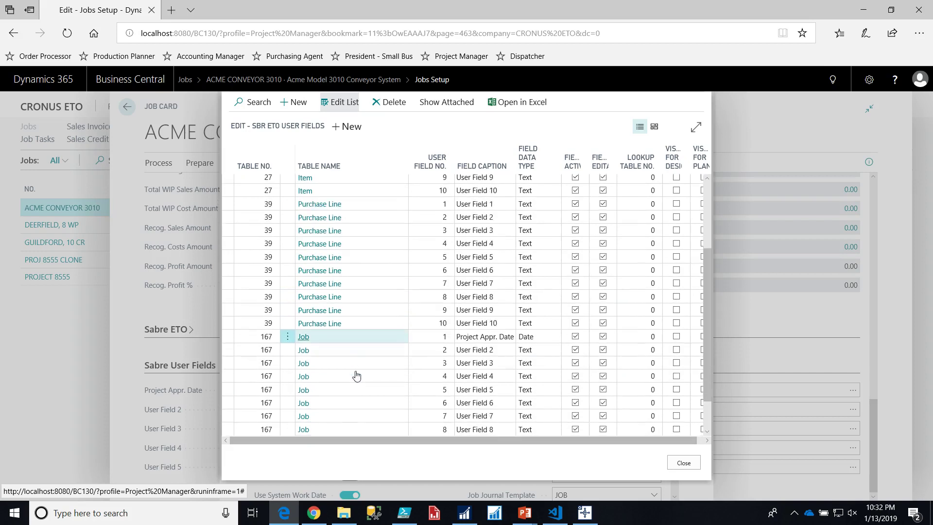
scroll(358, 375, down, 1)
scroll(362, 374, down, 2)
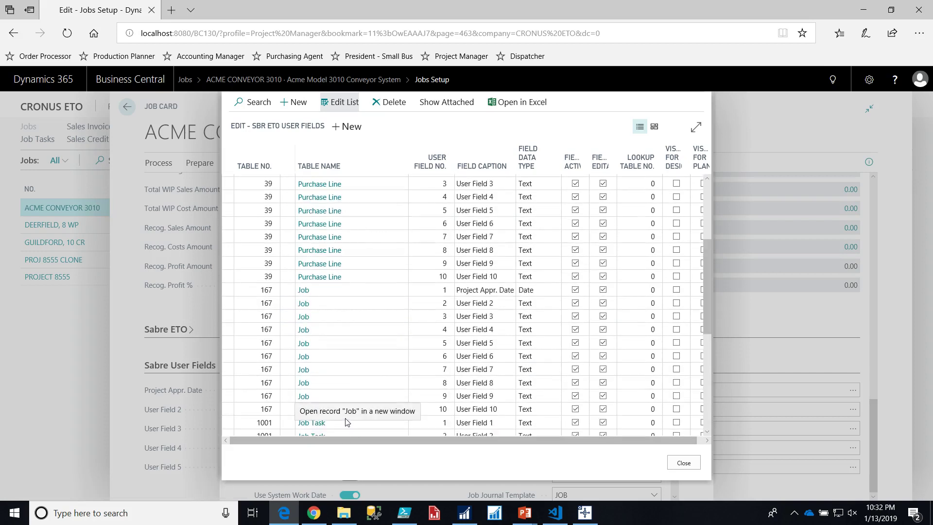
scroll(374, 411, down, 5)
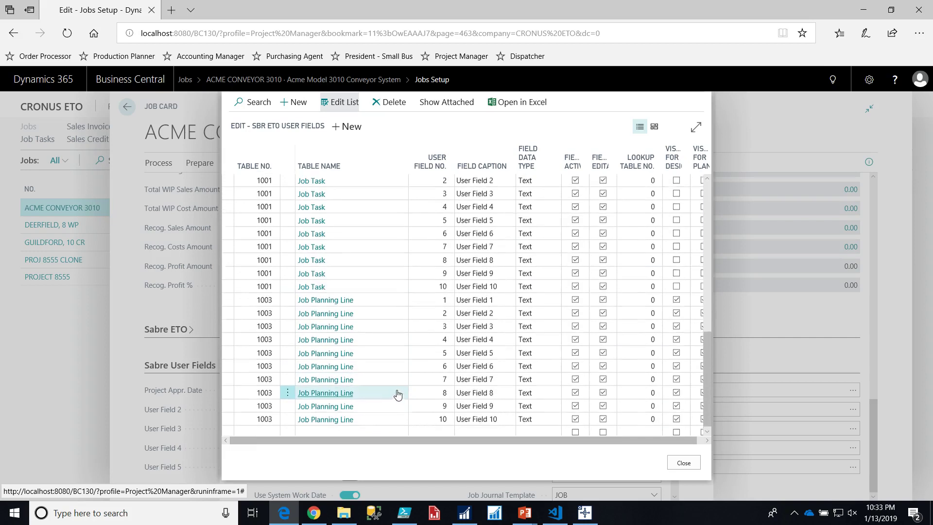
scroll(392, 404, up, 5)
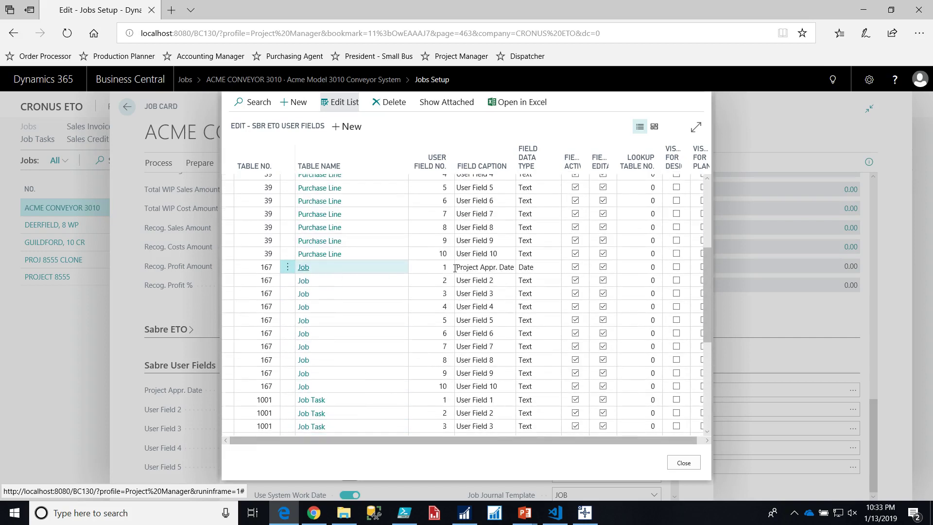
click(494, 269)
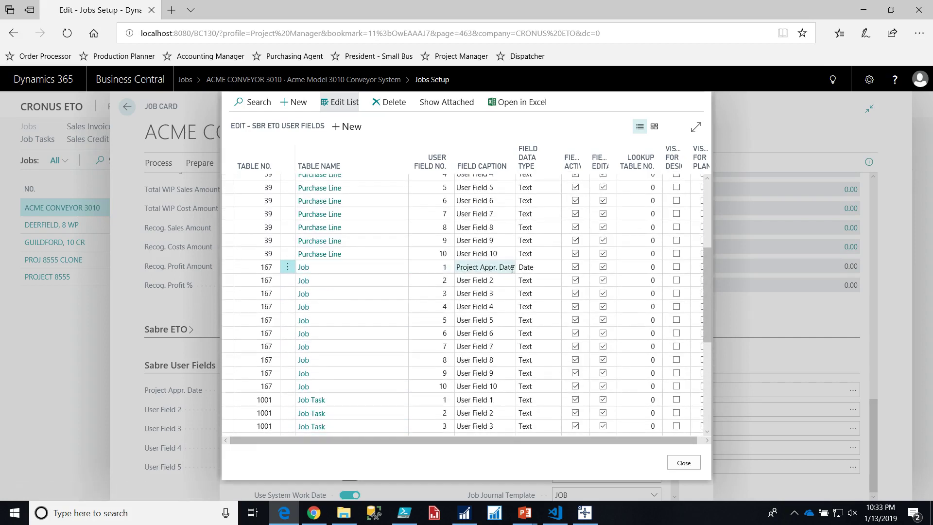
click(463, 280)
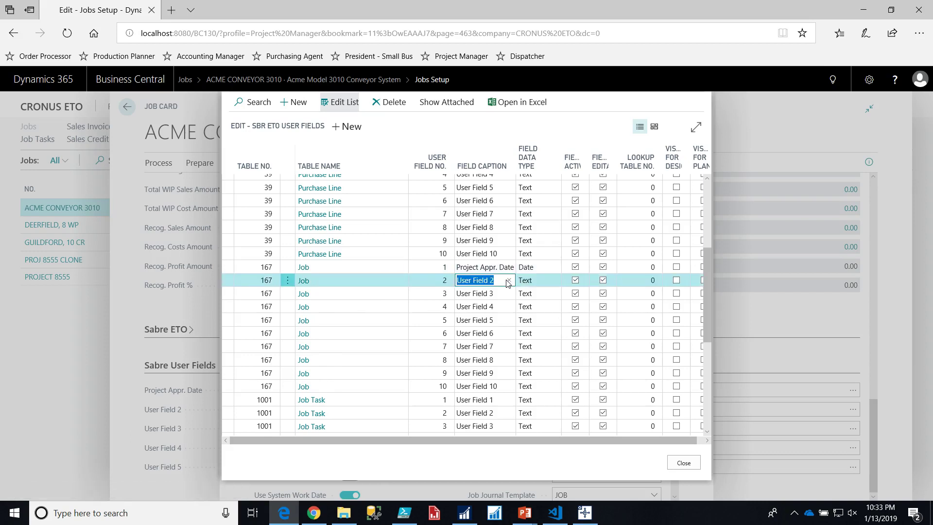
text(Pro)
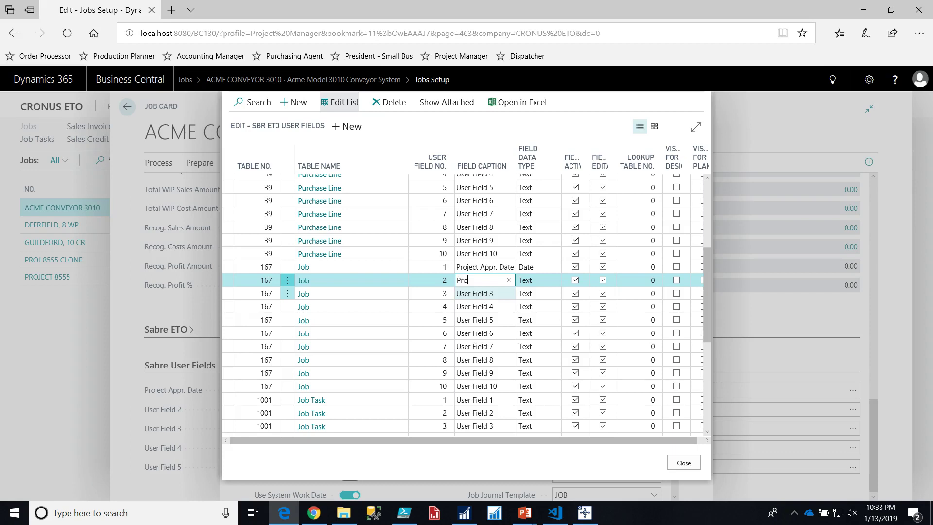
text(ject P)
key(BackSpace)
text(Appr.)
text( Name)
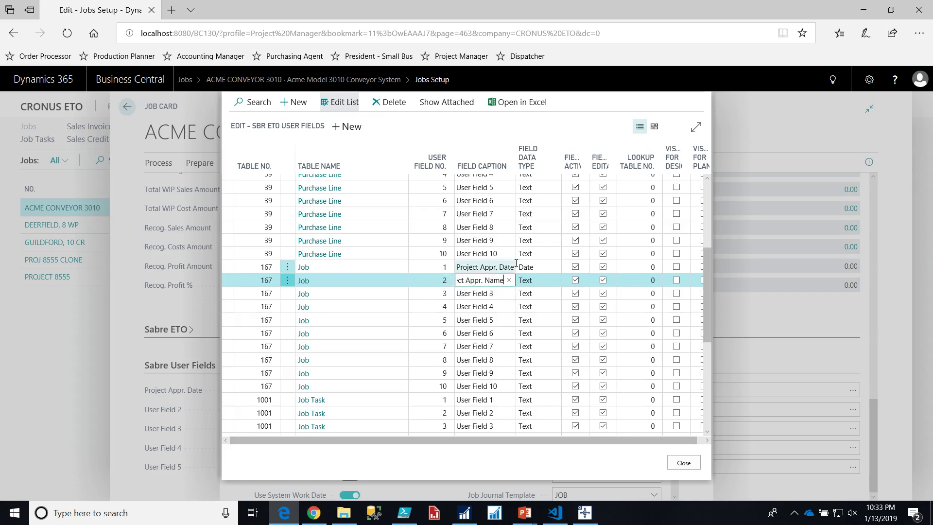
click(486, 267)
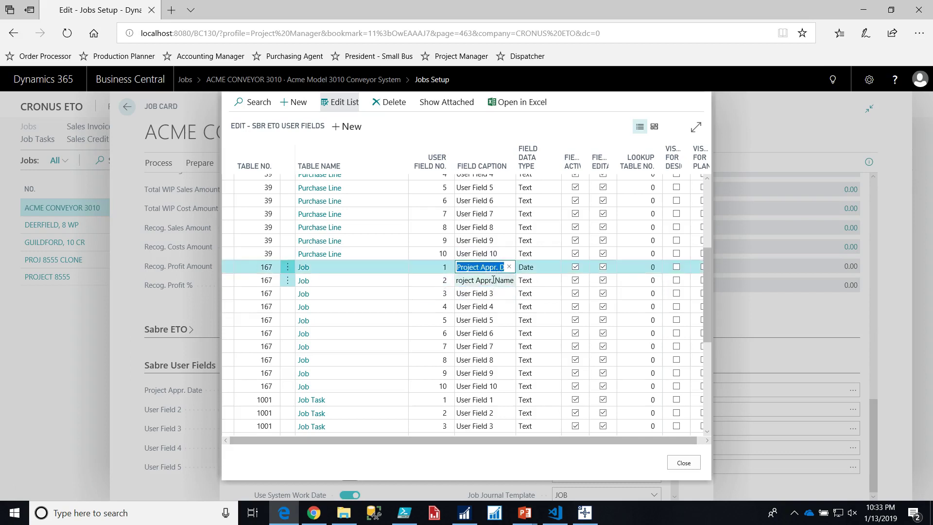
click(683, 462)
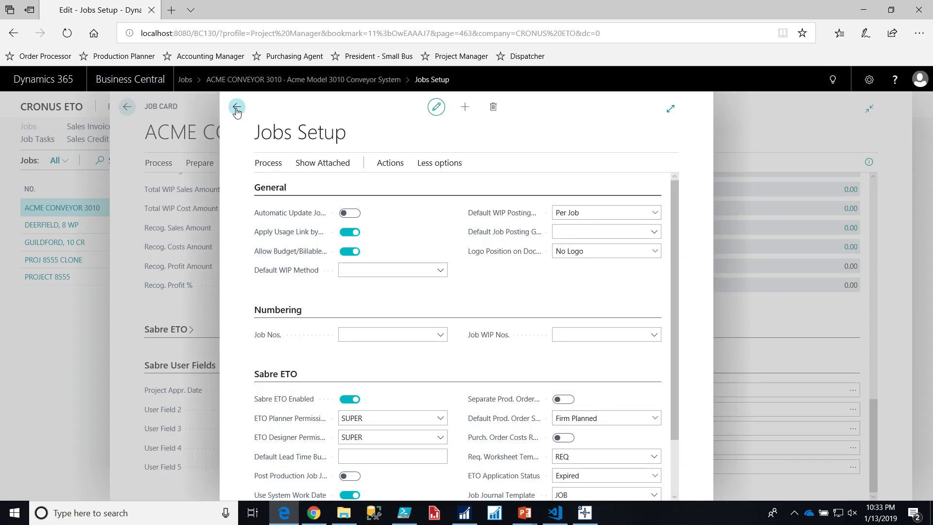
- Reopen ACME CONVEYOR 3010 from the Jobs list and check its Project Appr. Name field
click(129, 107)
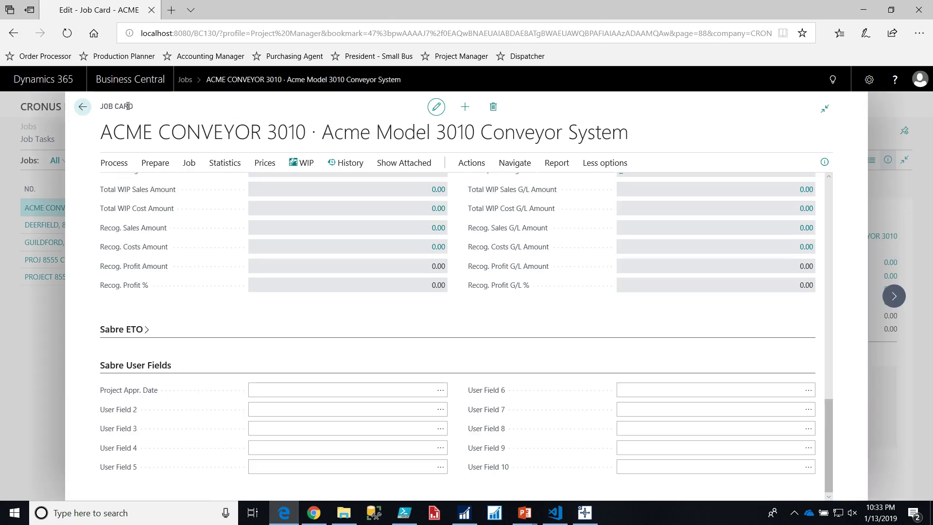
click(82, 110)
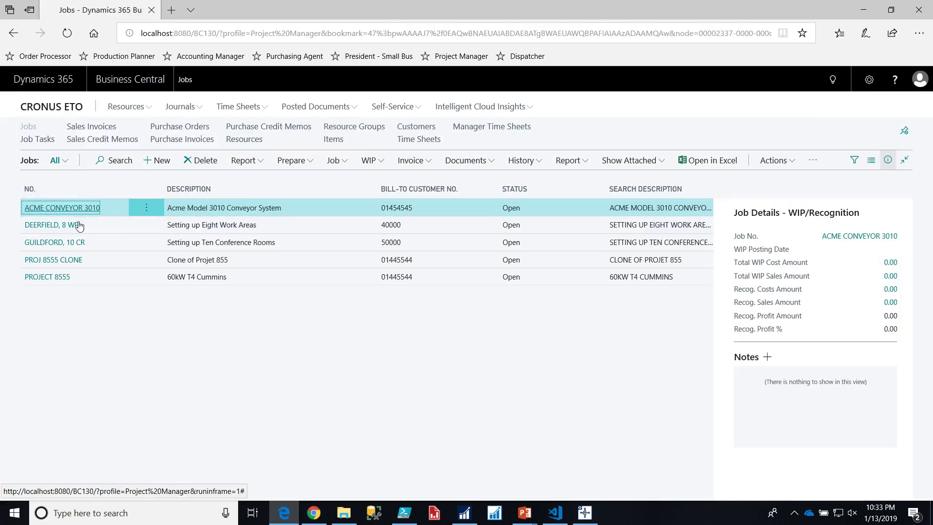
key(Return)
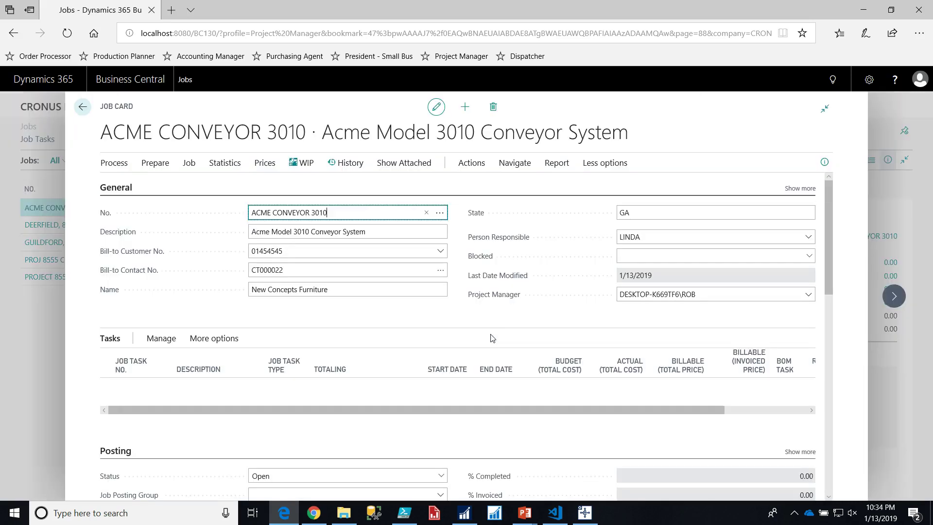
drag(829, 199, 812, 441)
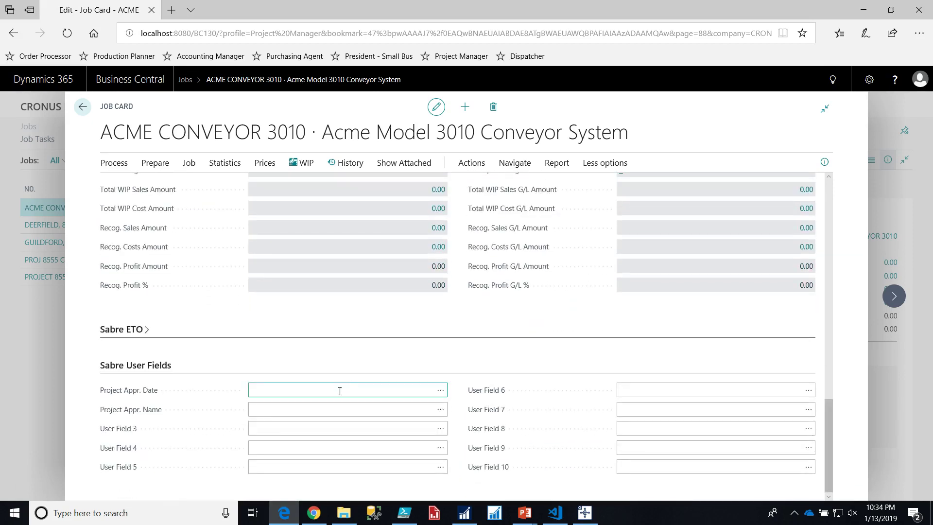
click(250, 411)
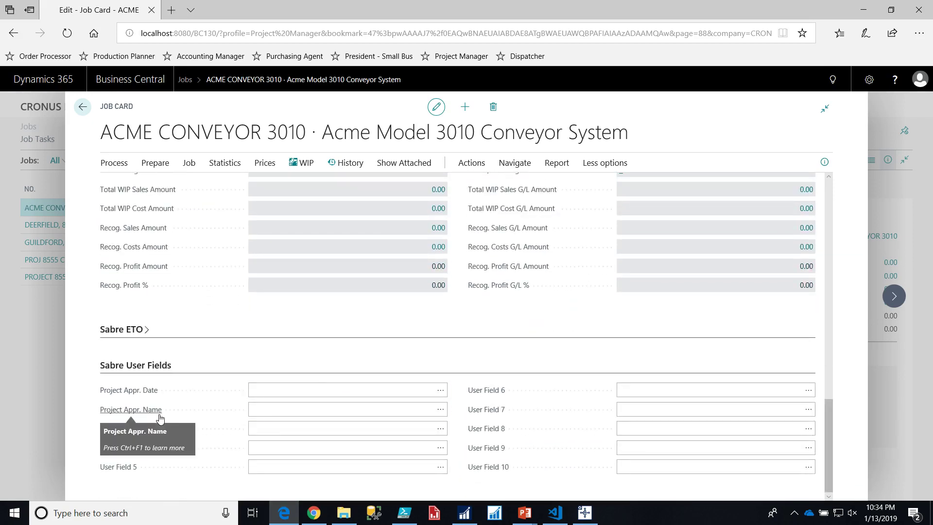
click(264, 413)
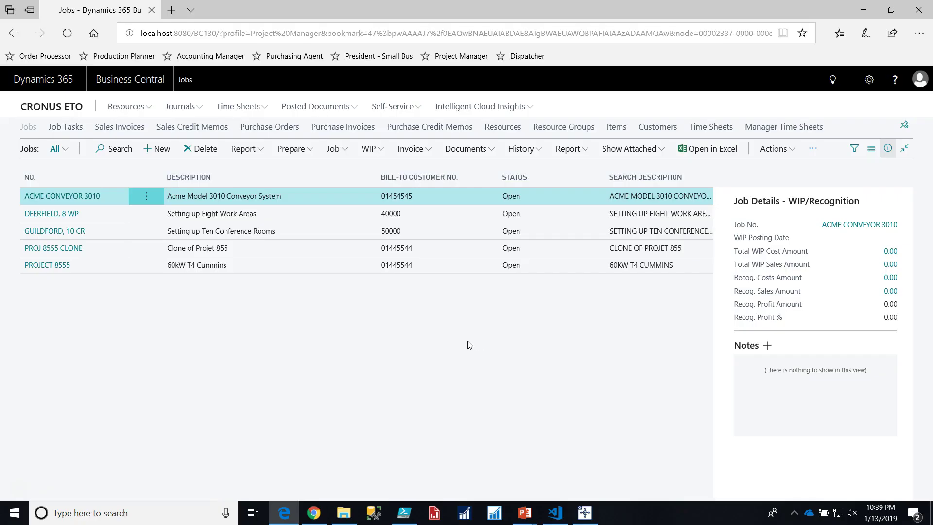
- Reopen ACME CONVEYOR 3010 and show the Manage actions of its Tasks part
click(92, 202)
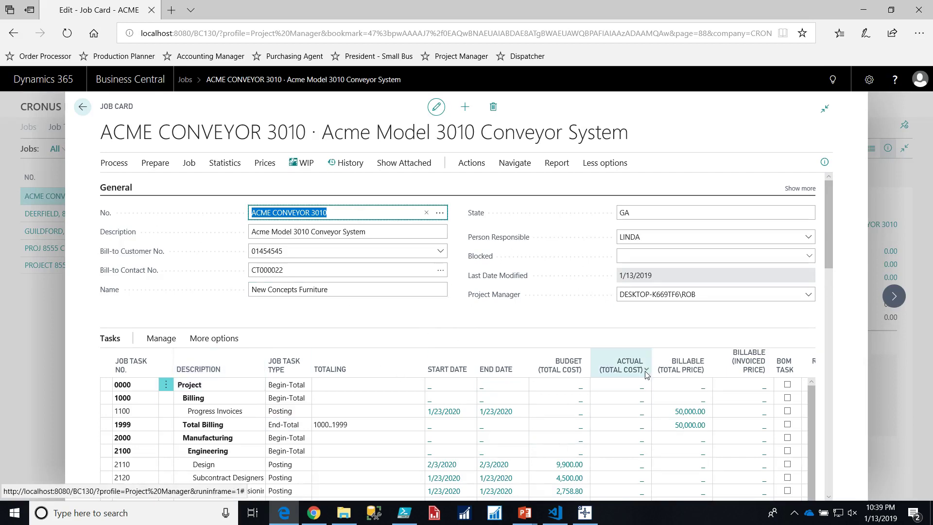
drag(832, 257, 830, 277)
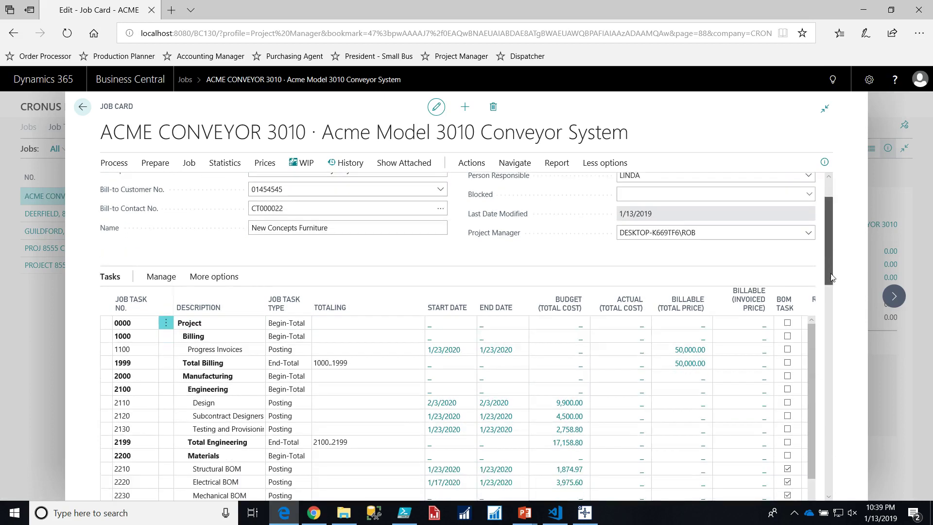
scroll(828, 279, down, 2)
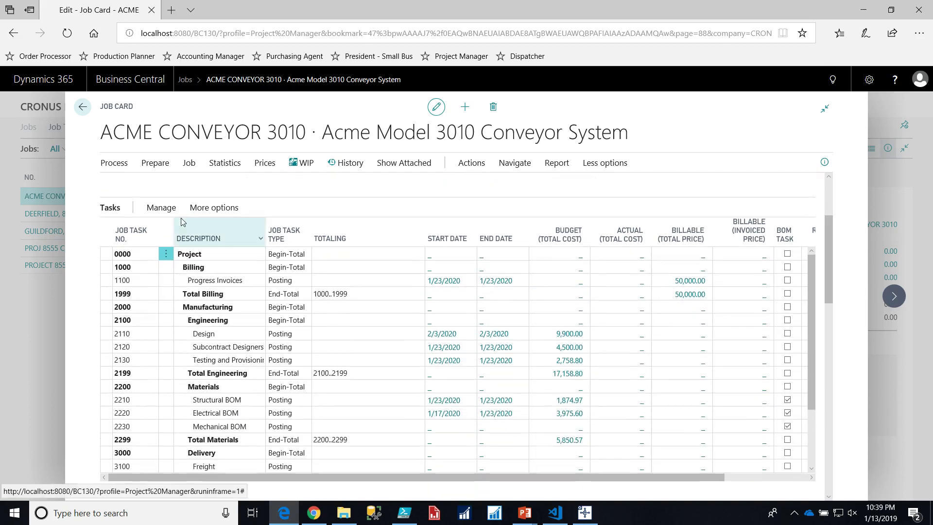
click(158, 209)
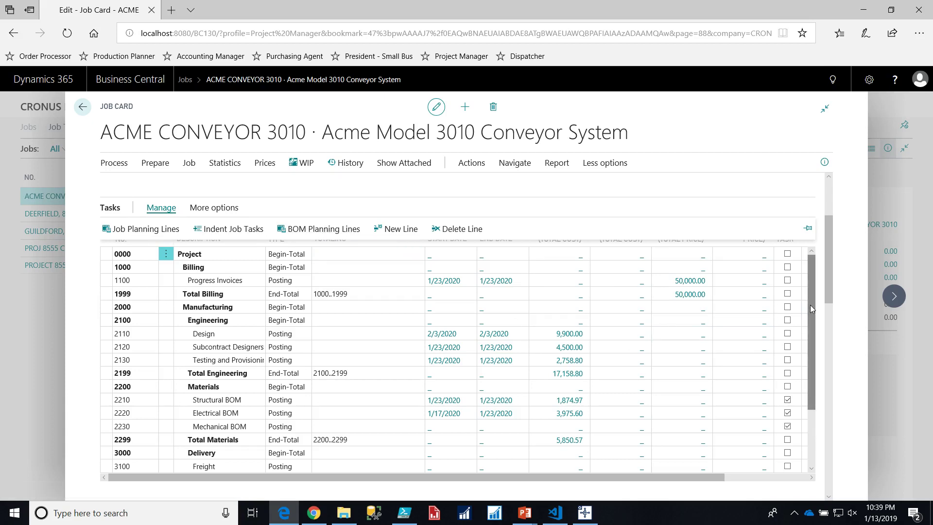
click(807, 227)
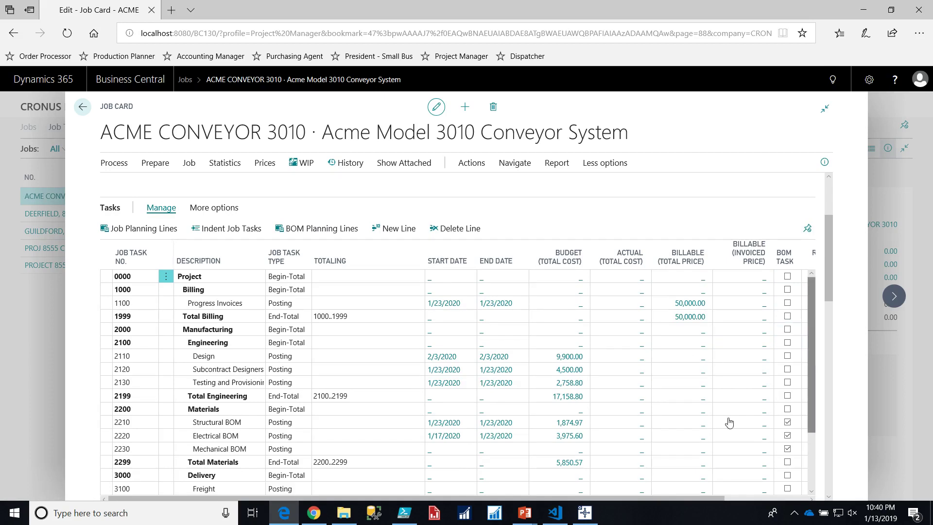
scroll(729, 335, down, 1)
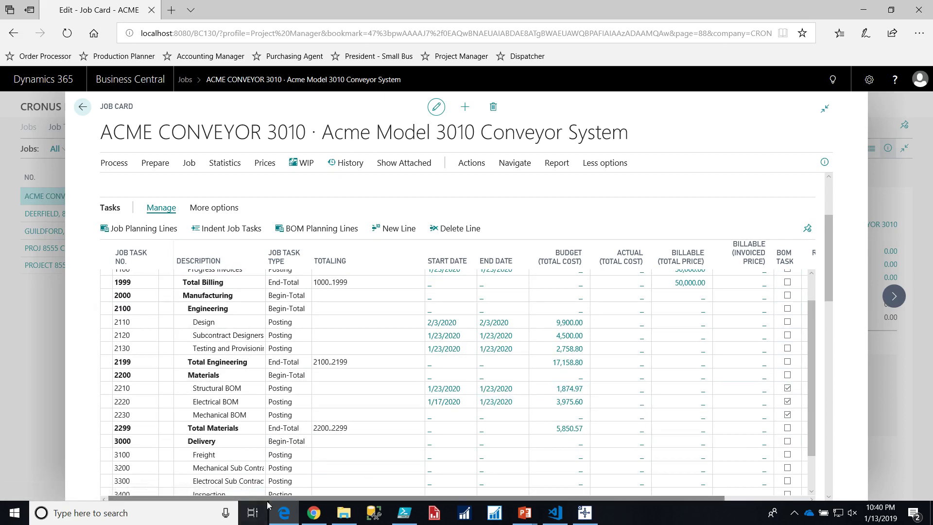
drag(277, 499, 360, 500)
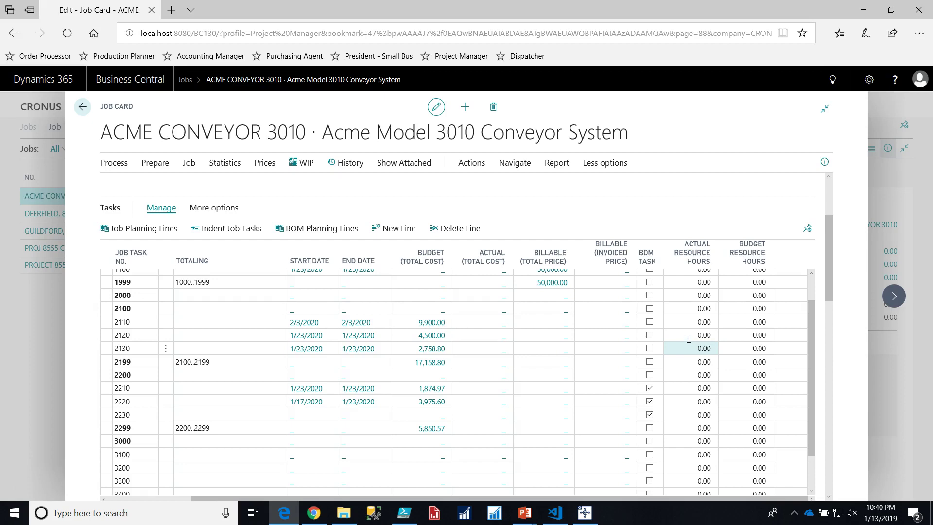
click(689, 324)
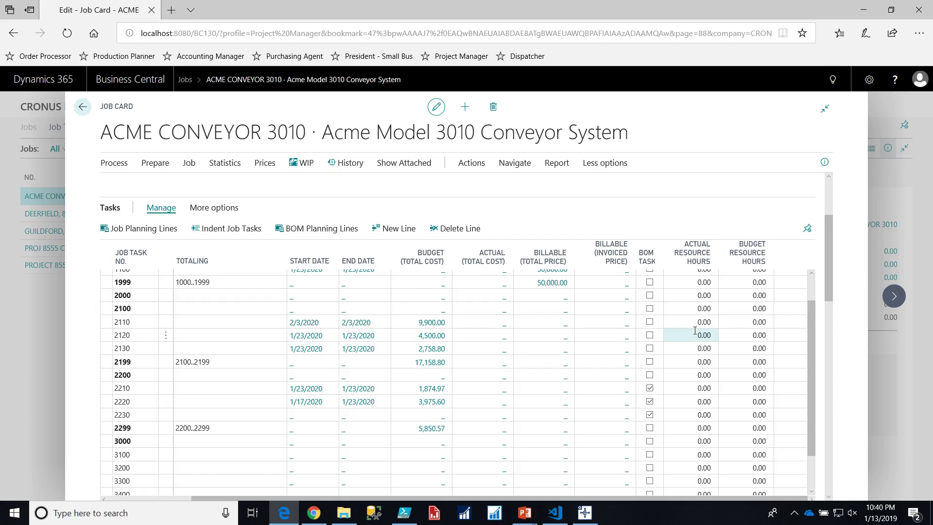
click(728, 319)
click(690, 318)
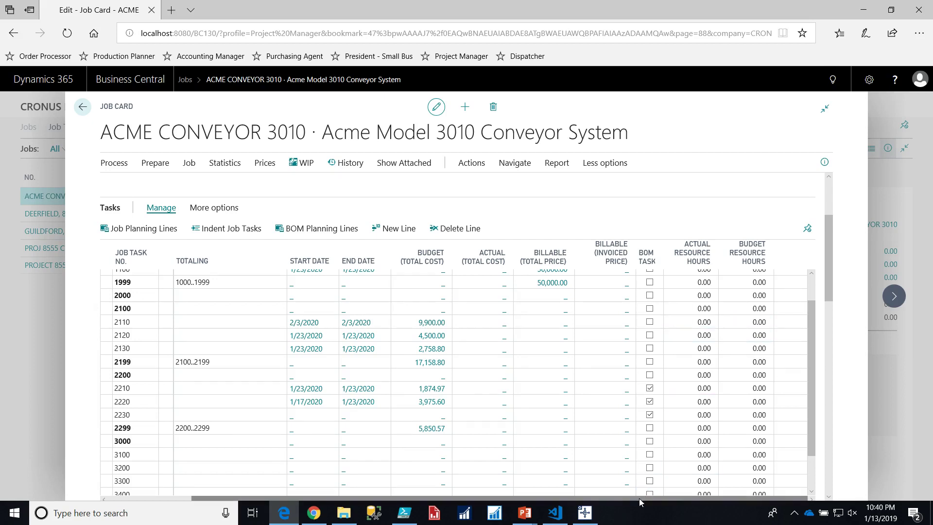
drag(639, 502, 555, 502)
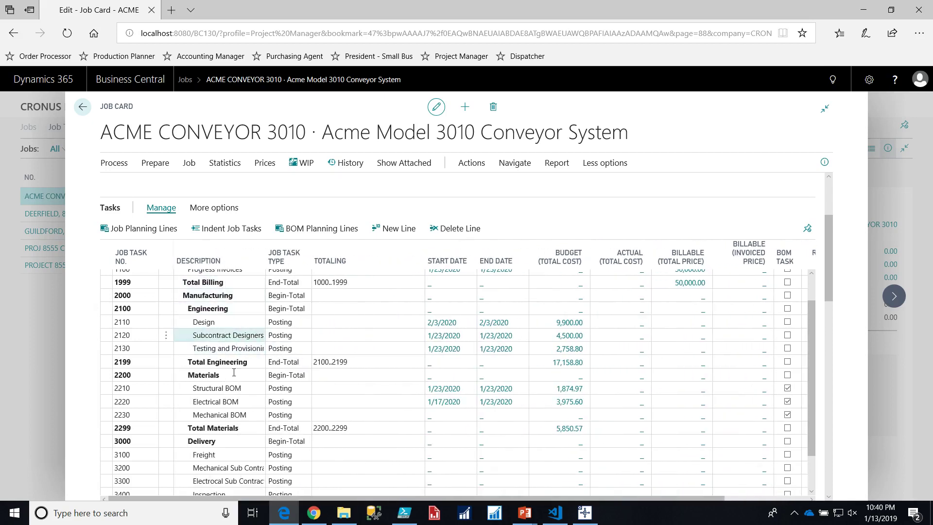
scroll(229, 418, down, 2)
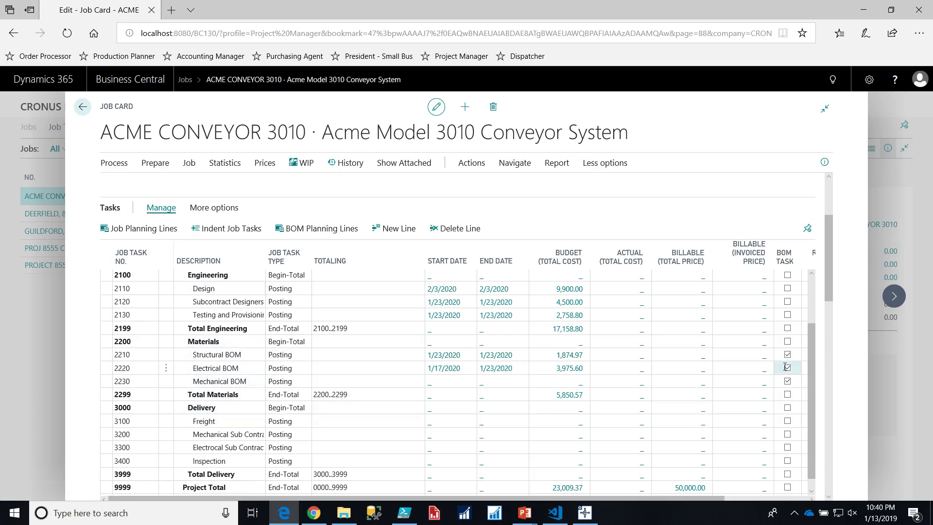
click(787, 381)
drag(830, 284, 821, 379)
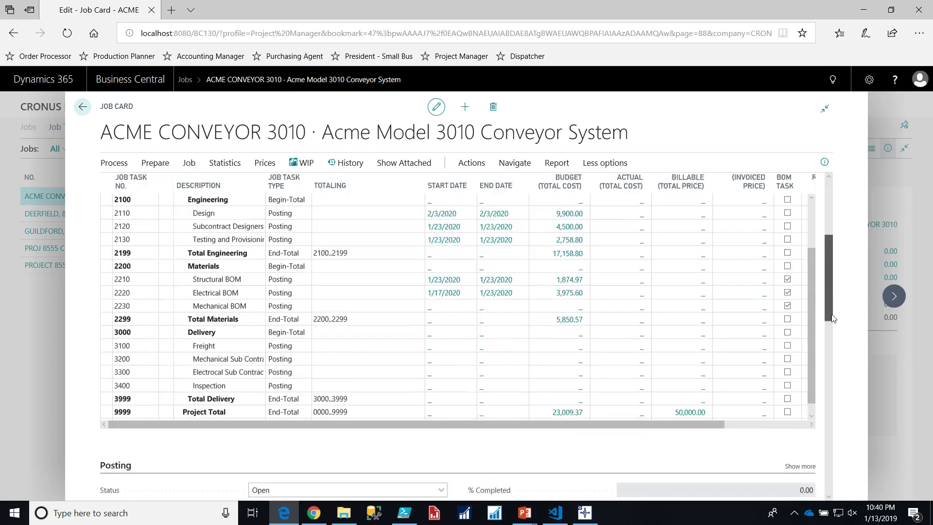
scroll(821, 378, down, 3)
scroll(821, 378, down, 3)
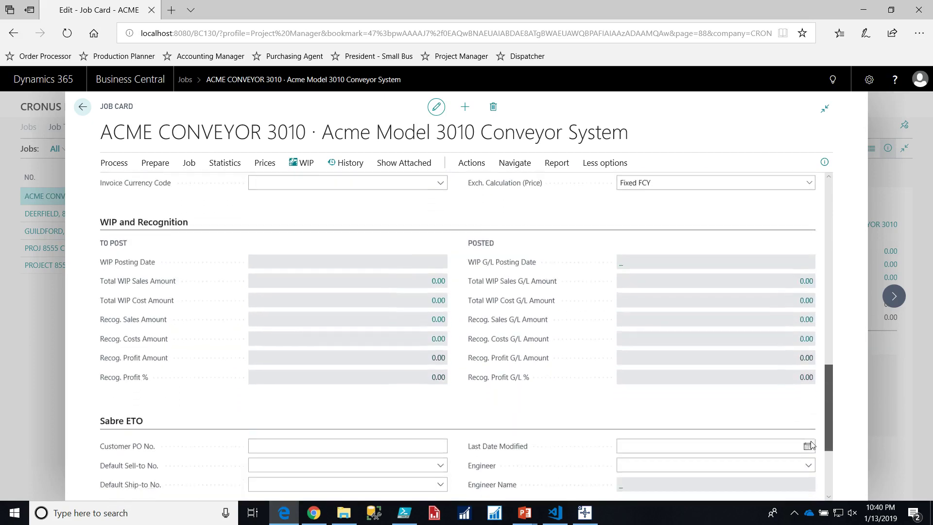
scroll(729, 423, down, 3)
scroll(647, 466, down, 2)
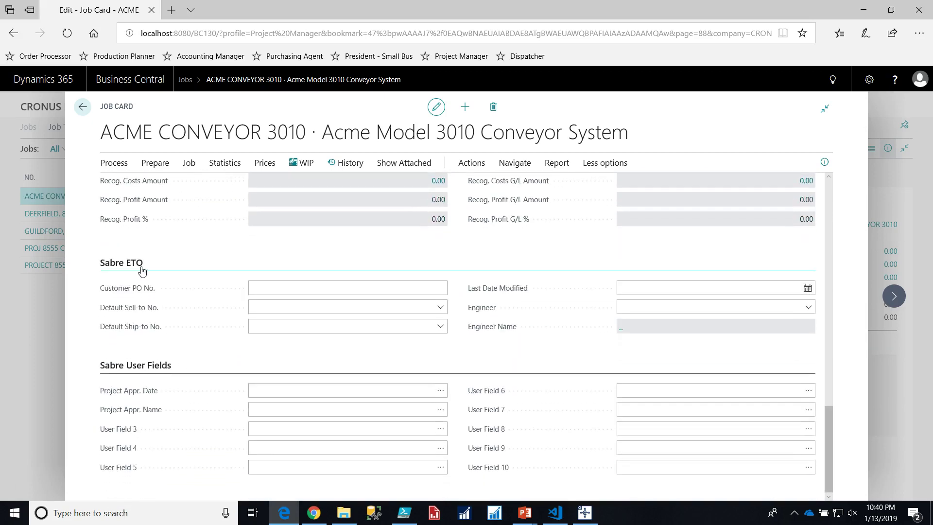
click(260, 288)
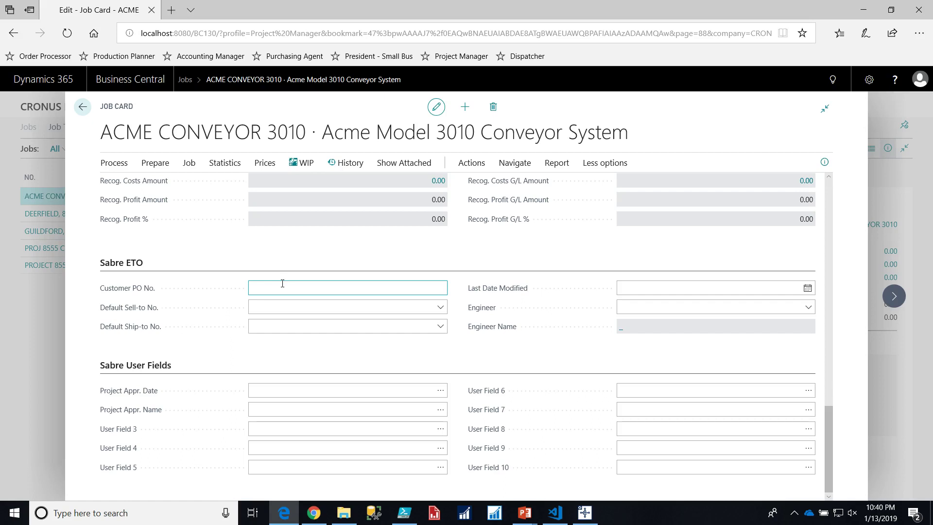
click(295, 310)
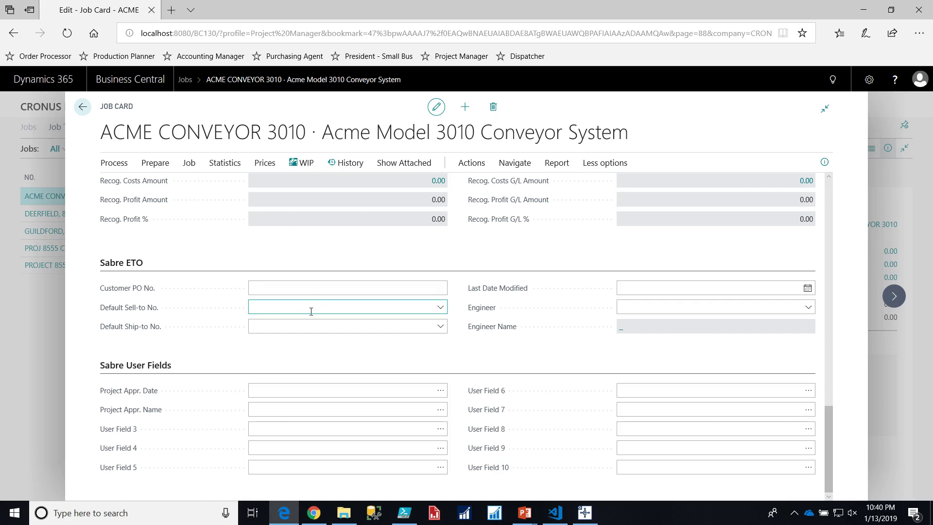
click(291, 327)
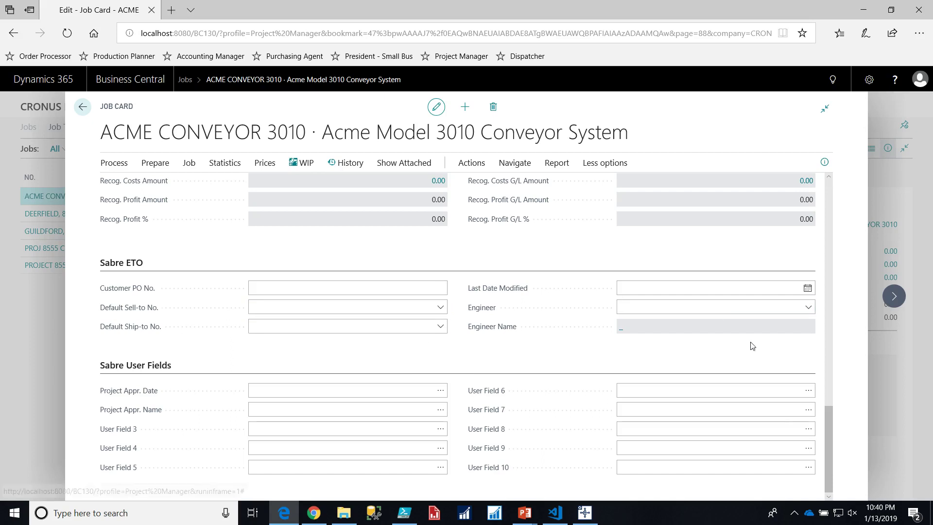
drag(827, 429, 827, 201)
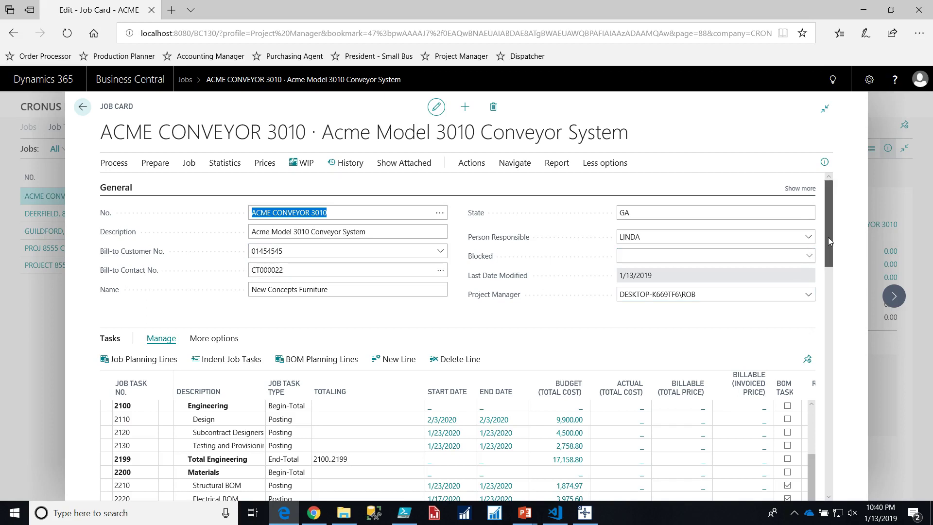
drag(828, 238, 833, 475)
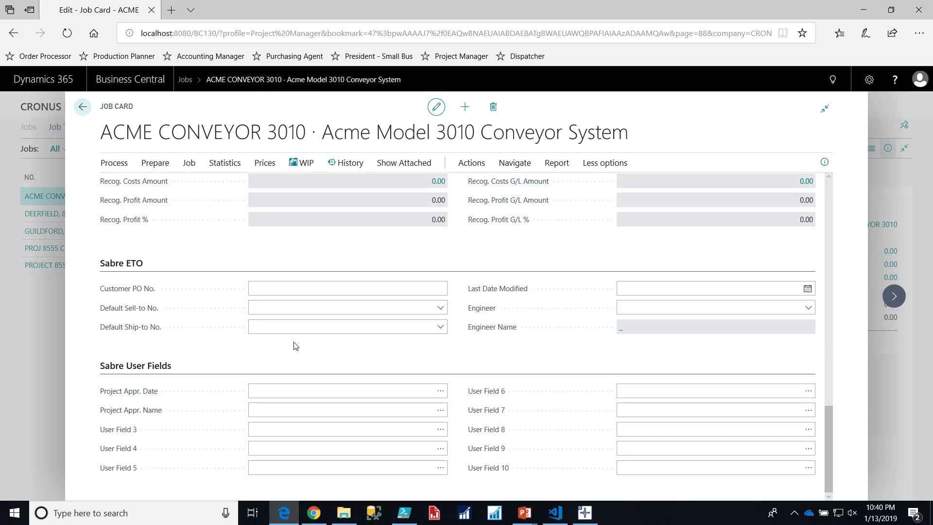
click(292, 325)
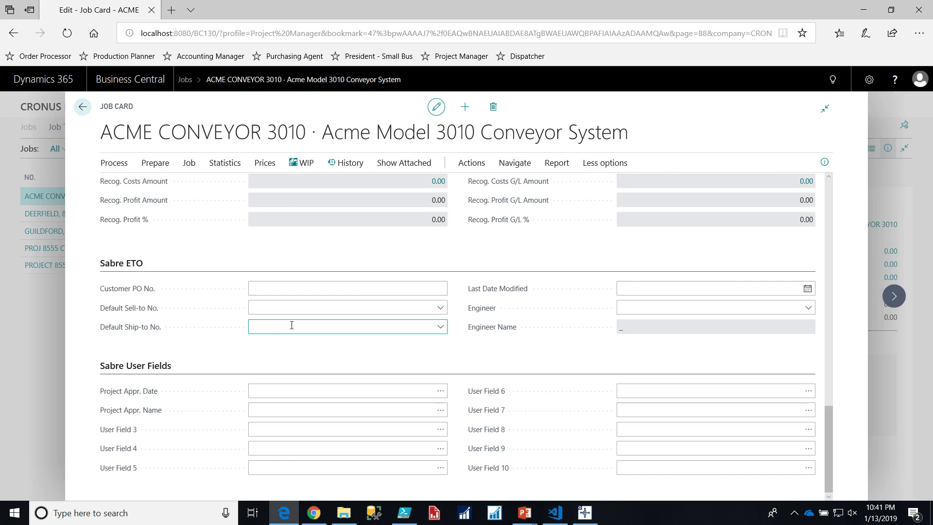
click(743, 305)
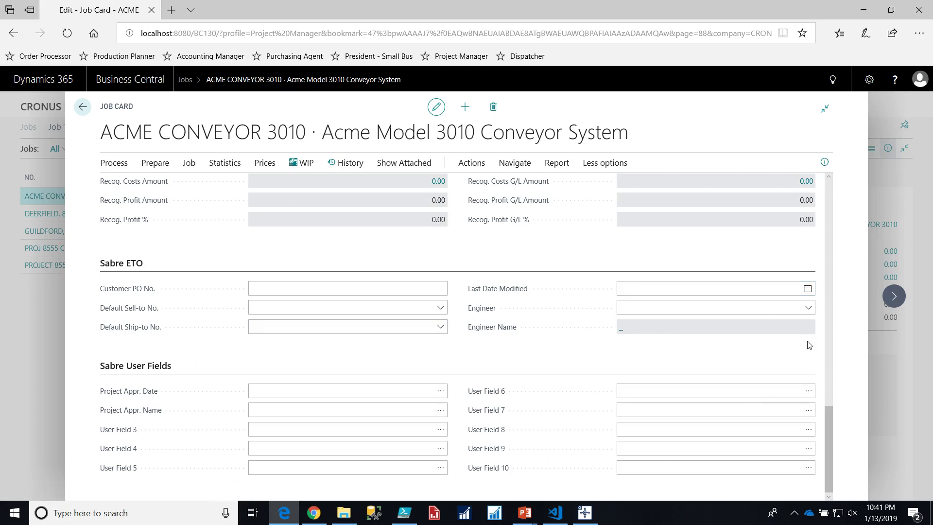
click(679, 287)
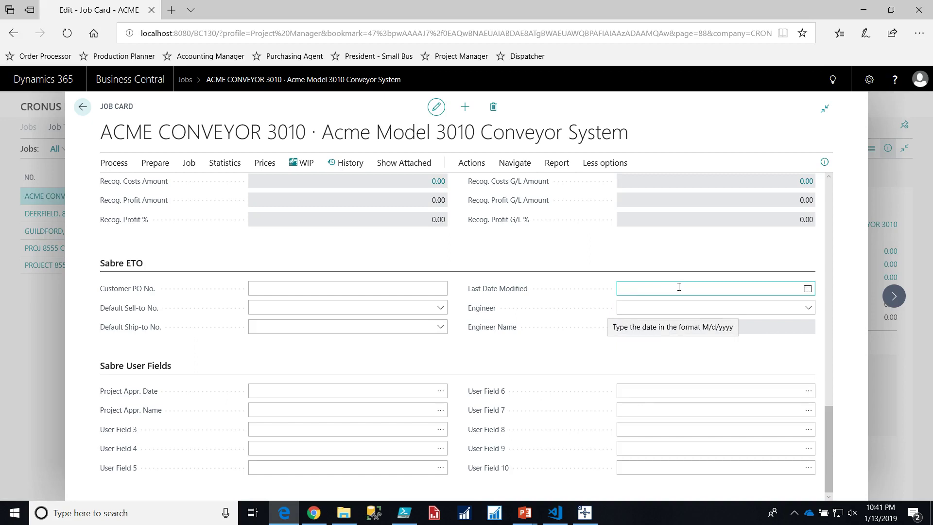
click(435, 367)
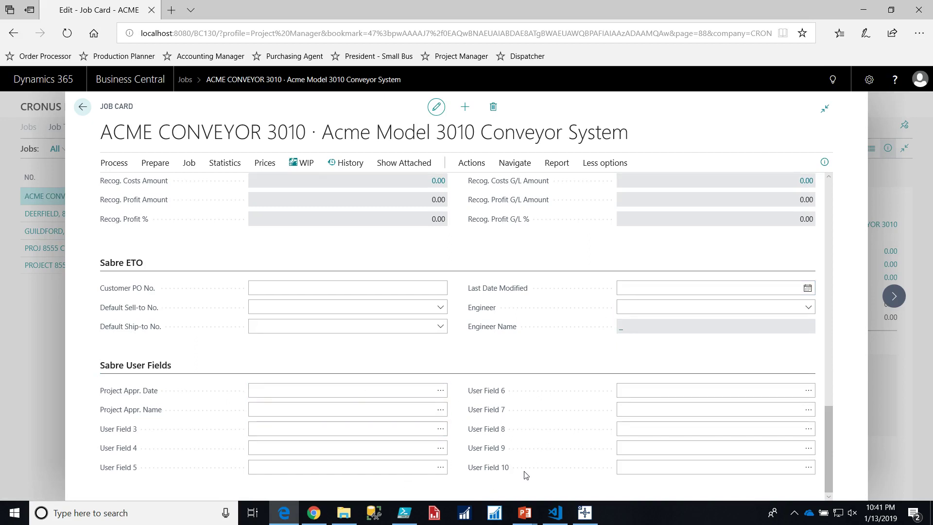
- Scroll to the job card's Tasks grid and select task 2210 Structural BOM
scroll(501, 374, up, 2)
scroll(525, 373, up, 2)
scroll(525, 373, up, 4)
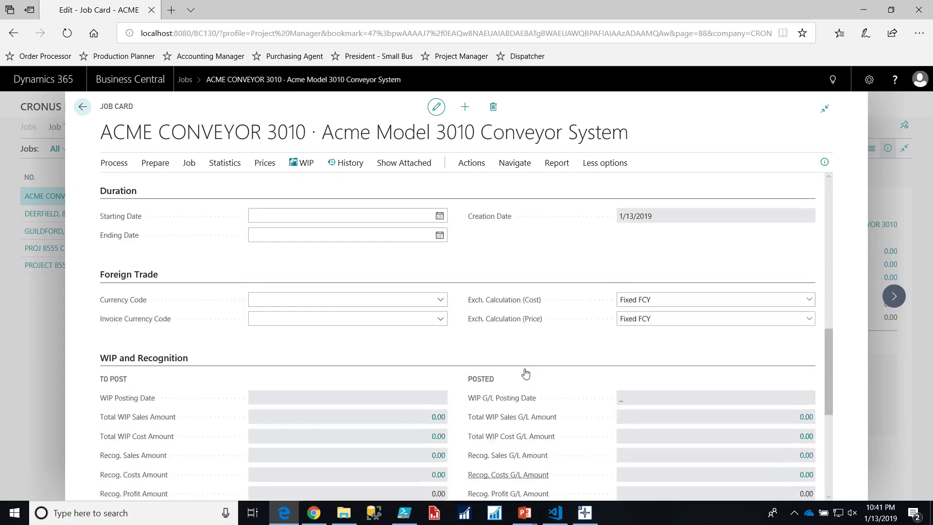
scroll(526, 373, up, 2)
scroll(525, 373, up, 2)
scroll(528, 370, up, 3)
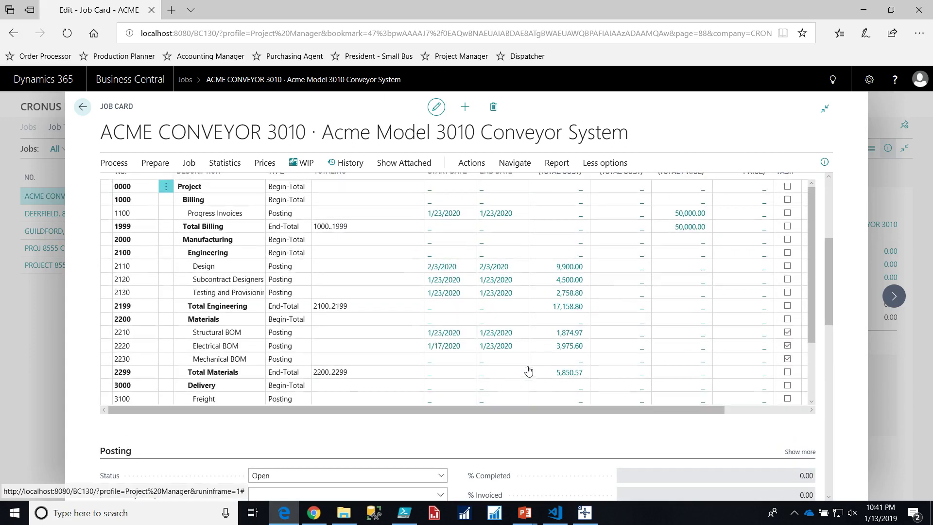
drag(827, 254, 821, 188)
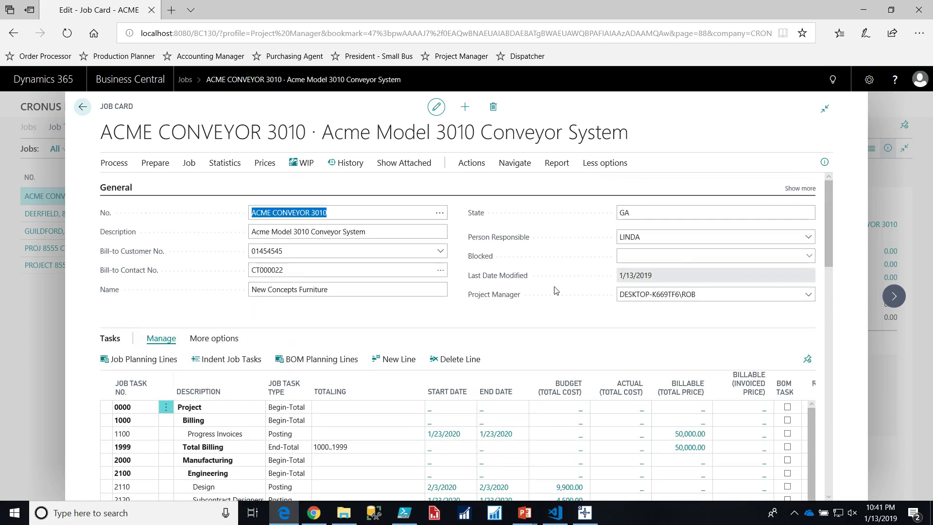
scroll(597, 323, down, 1)
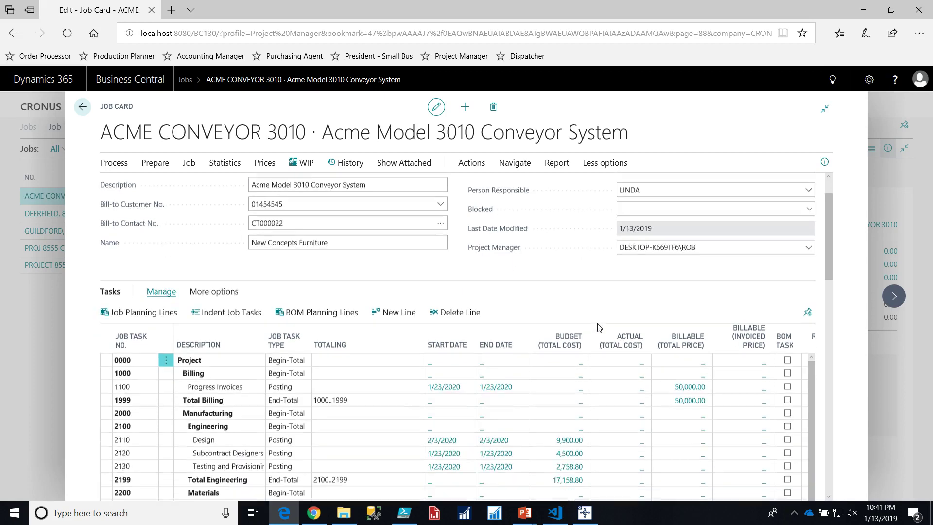
scroll(598, 323, down, 1)
scroll(598, 324, down, 1)
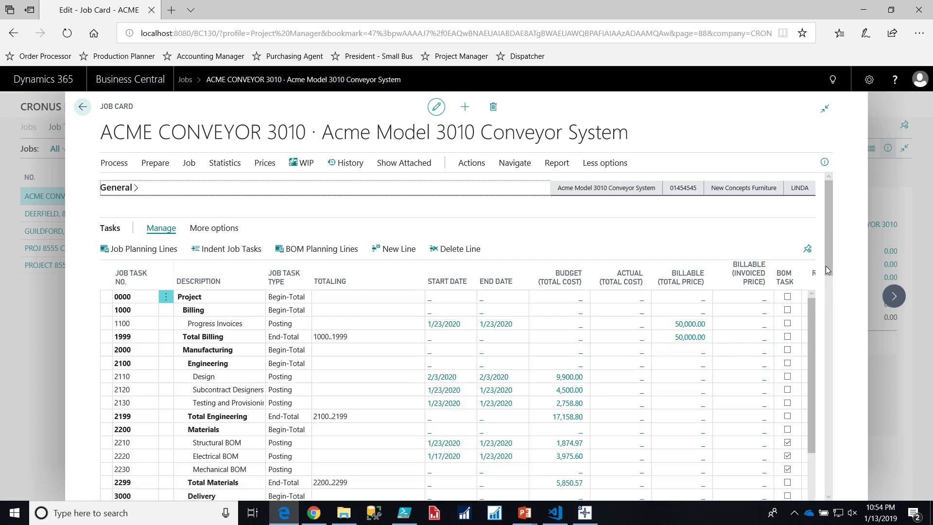
drag(827, 270, 828, 306)
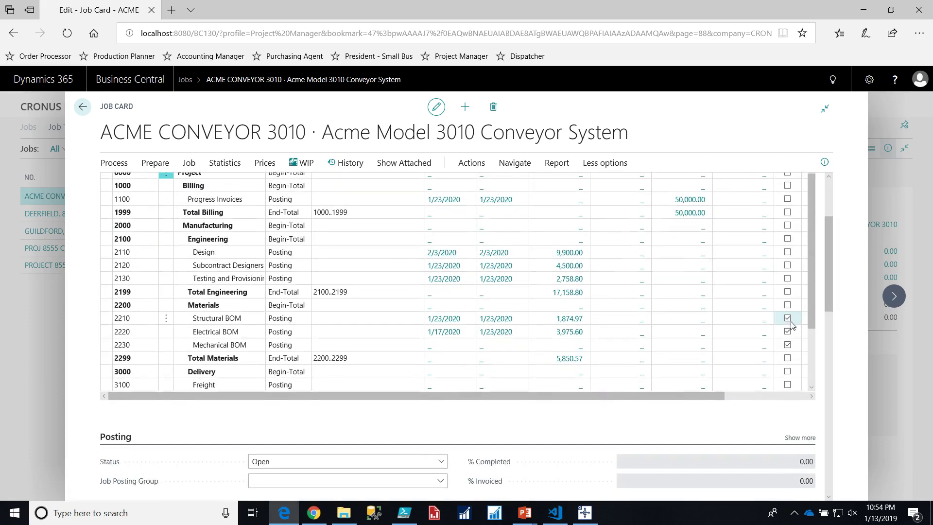
click(102, 320)
mouse_move(341, 185)
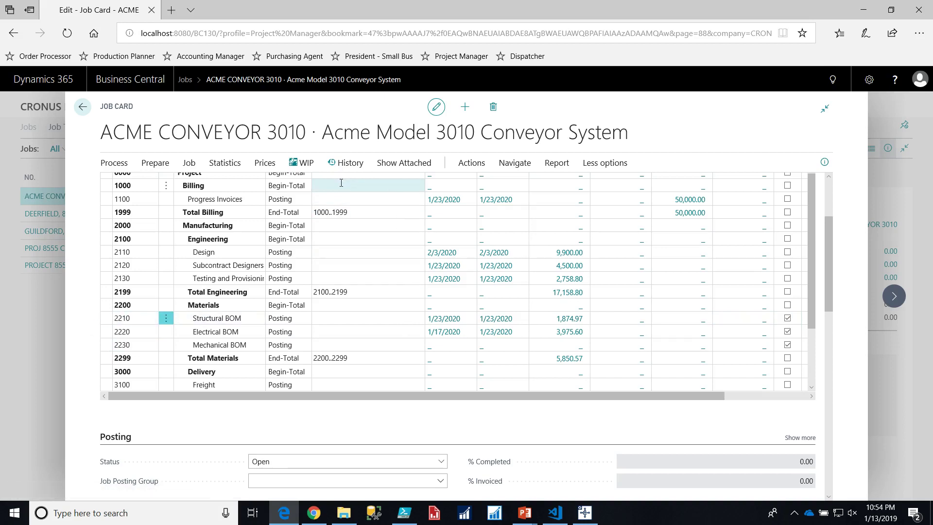
scroll(342, 183, up, 3)
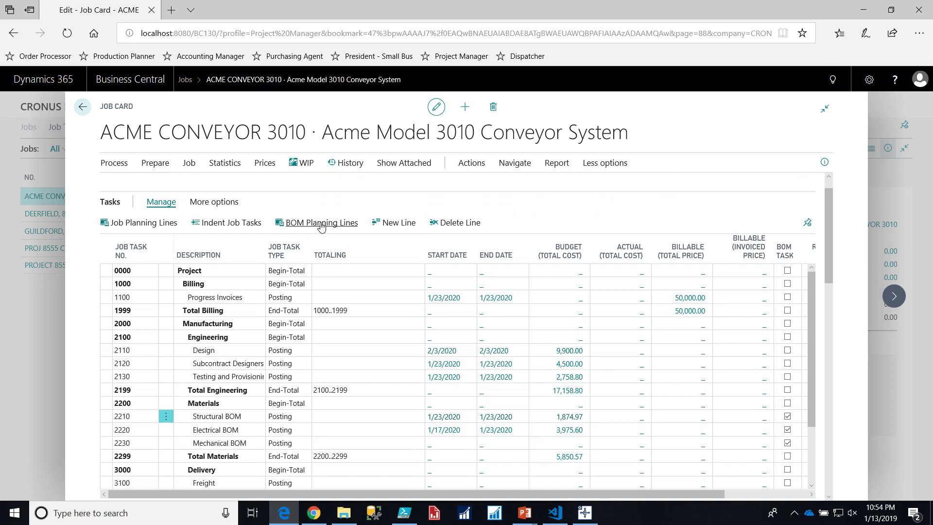
- Show task 2210's BOM Planning Lines and scroll across the purchase and build order statuses
click(321, 222)
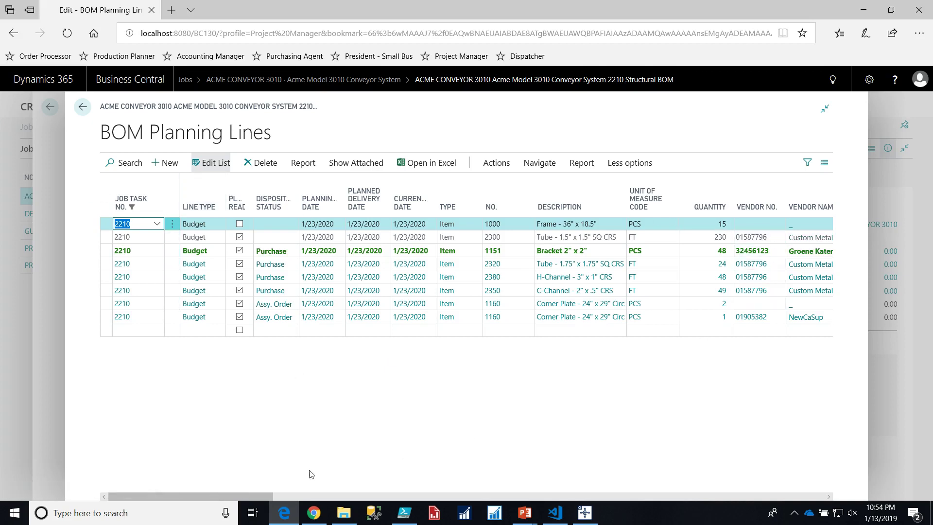
drag(269, 494, 430, 493)
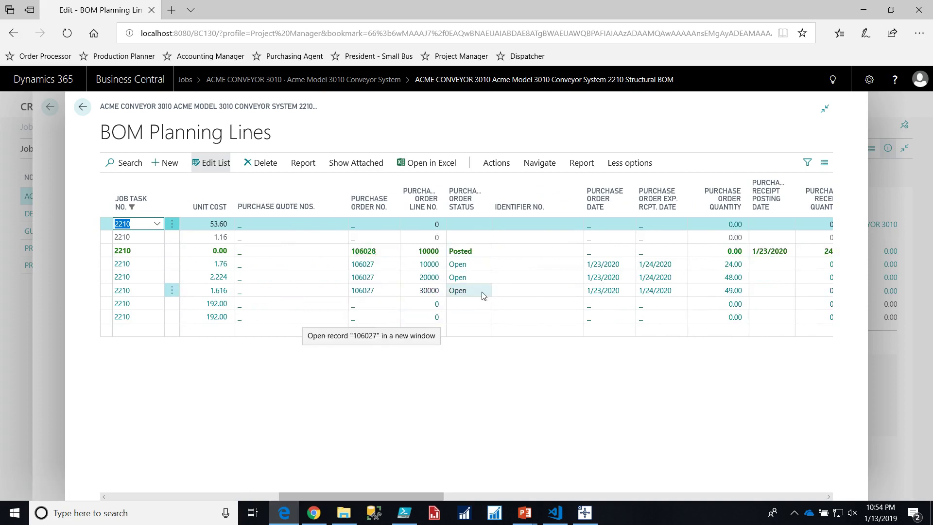
drag(422, 494, 556, 485)
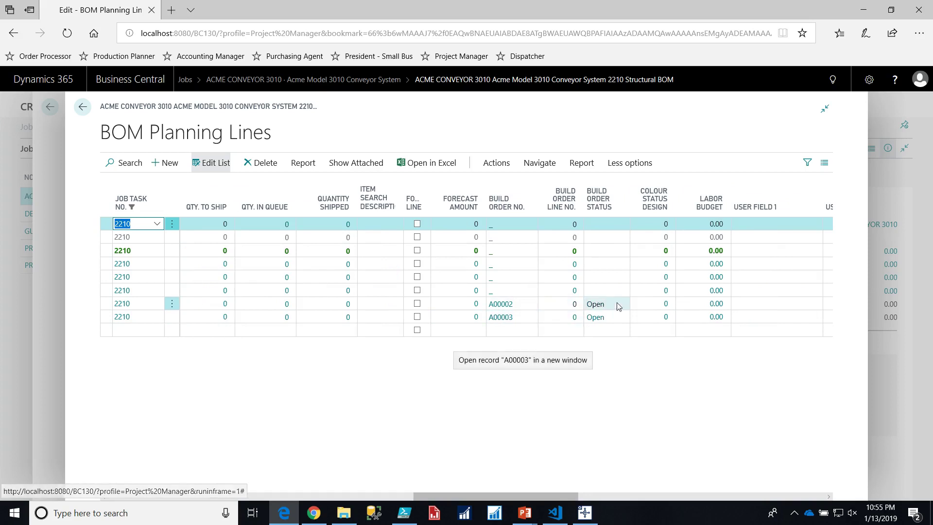
mouse_move(566, 495)
mouse_down()
mouse_move(452, 509)
mouse_move(241, 492)
mouse_up()
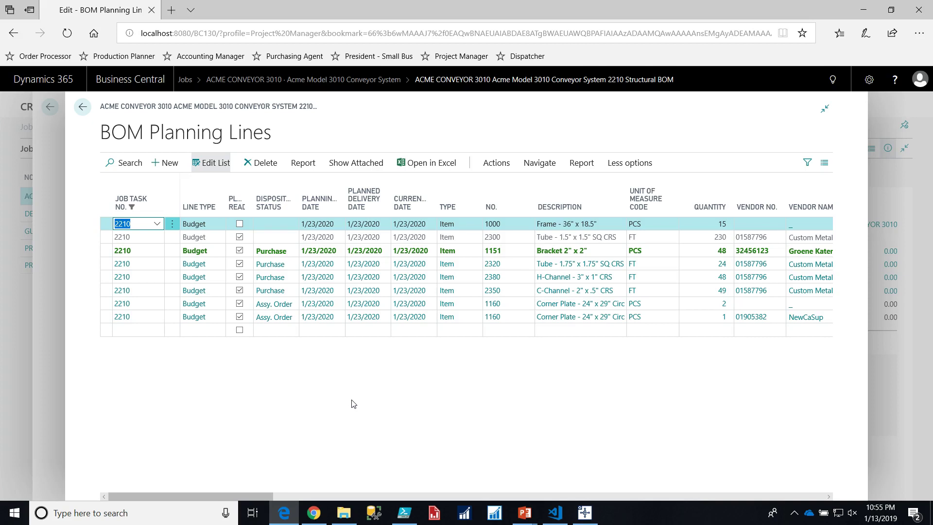
- Go back from BOM Planning Lines and scroll across the planning line columns
click(81, 111)
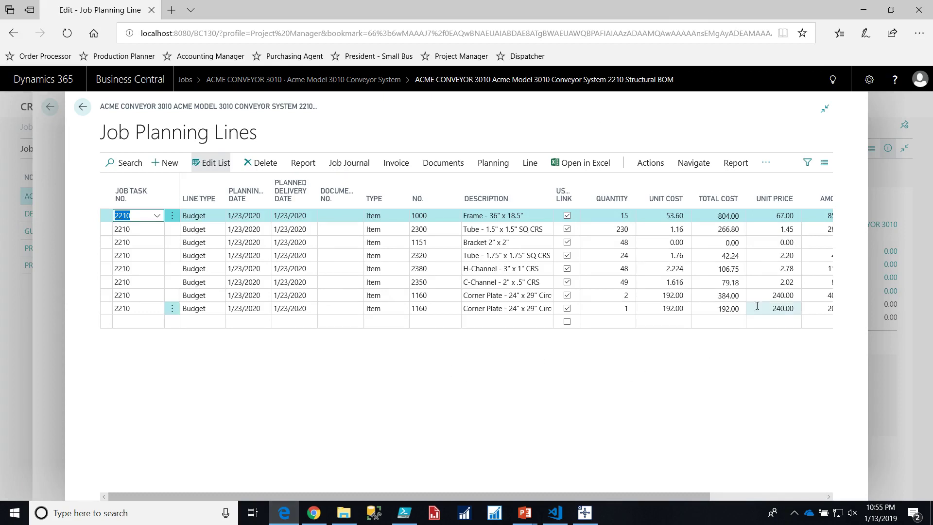
drag(334, 496, 520, 496)
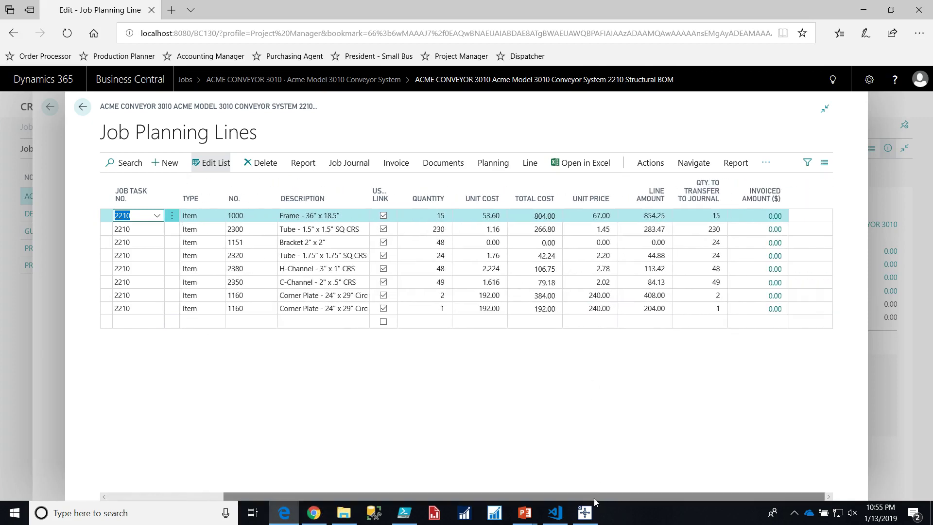
drag(594, 498, 327, 496)
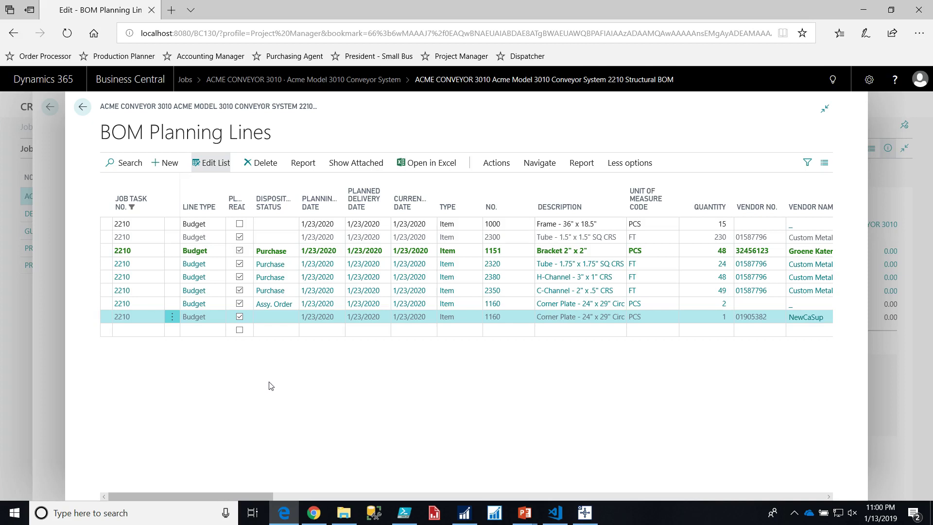
- Start a new planning line for job task 2210 dated 1/21/2020
click(153, 329)
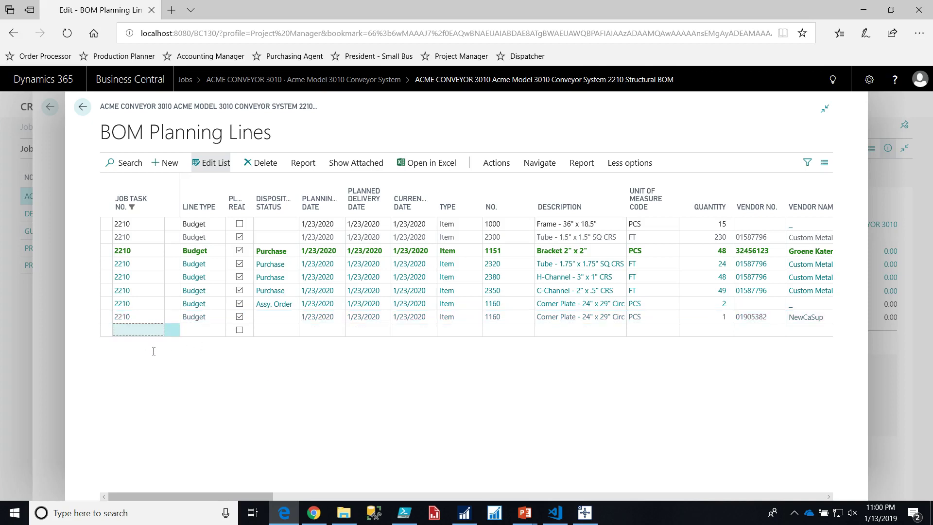
text(2210)
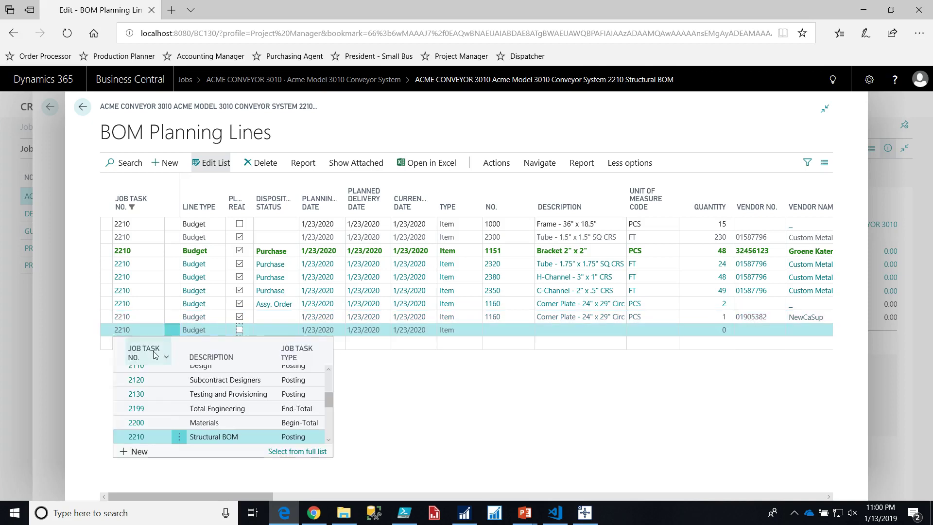
key(Tab)
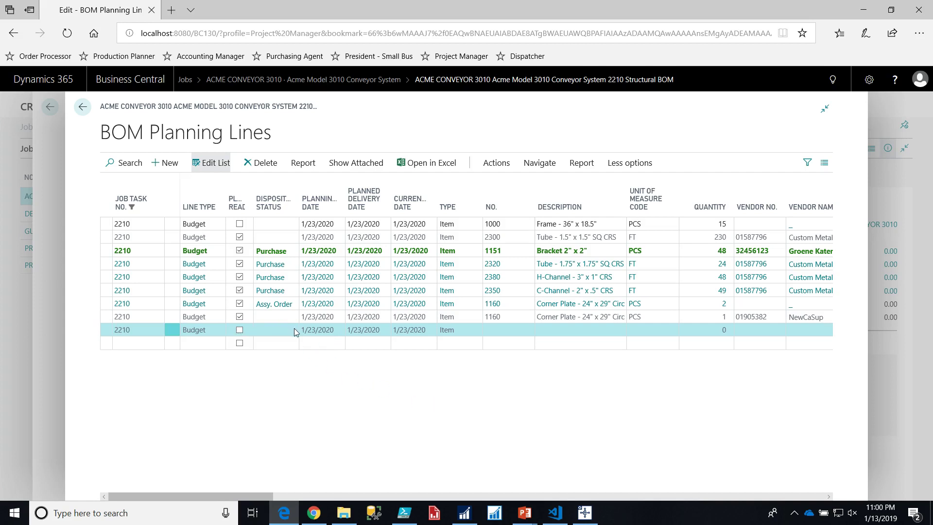
click(311, 330)
click(336, 330)
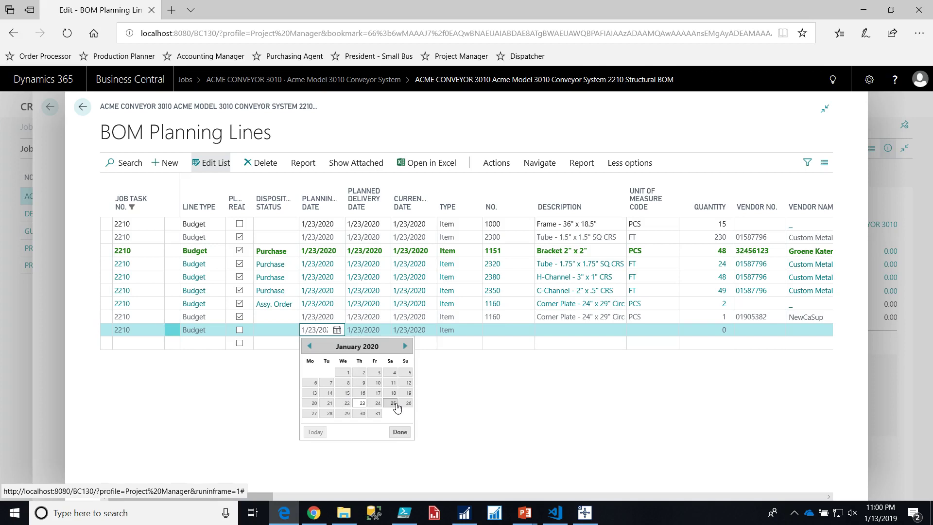
click(328, 404)
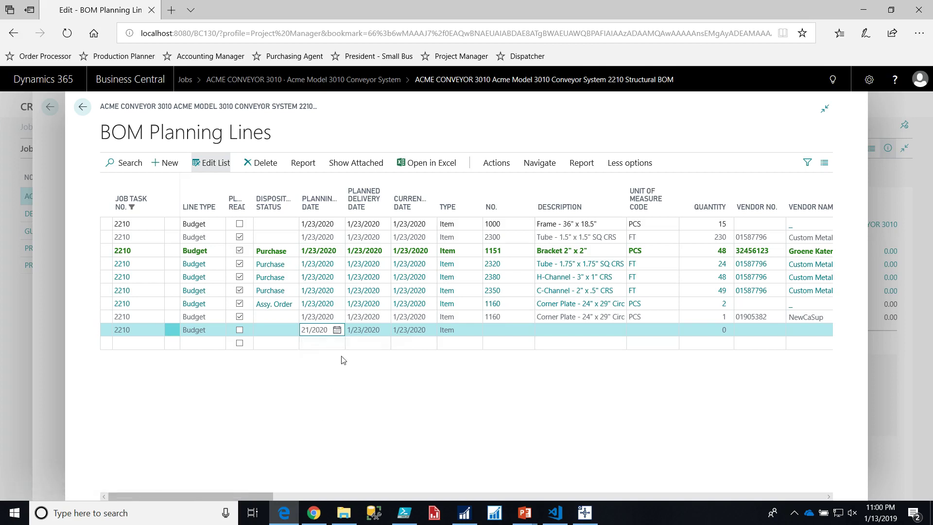
key(Tab)
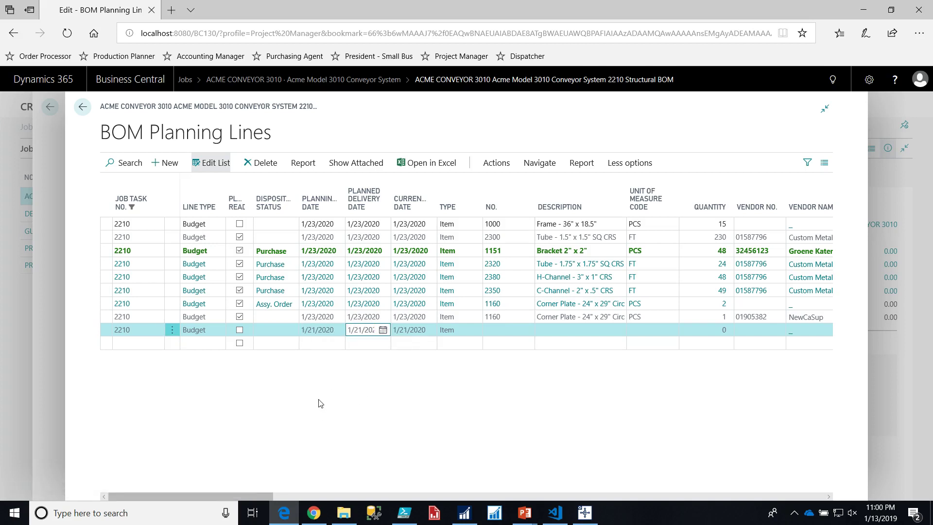
key(Tab)
key(Tab)
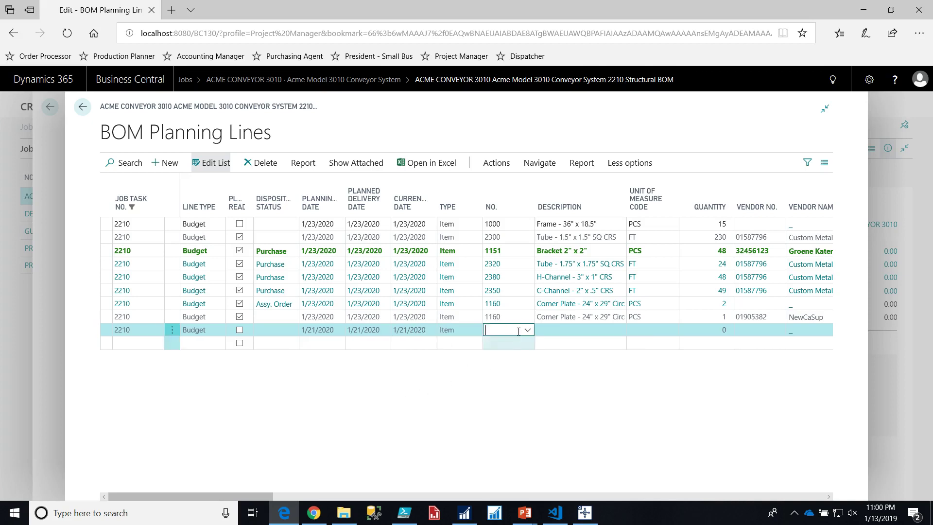
- Set the line's item to 2340 C-Channel - 2" x 1" CRS with quantity 30
click(528, 331)
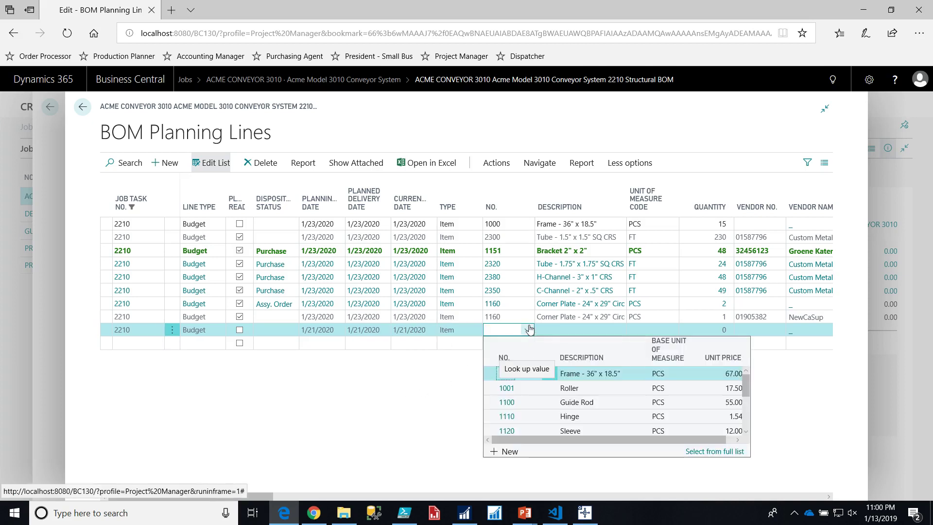
scroll(563, 391, down, 1)
scroll(583, 394, down, 1)
scroll(608, 398, down, 1)
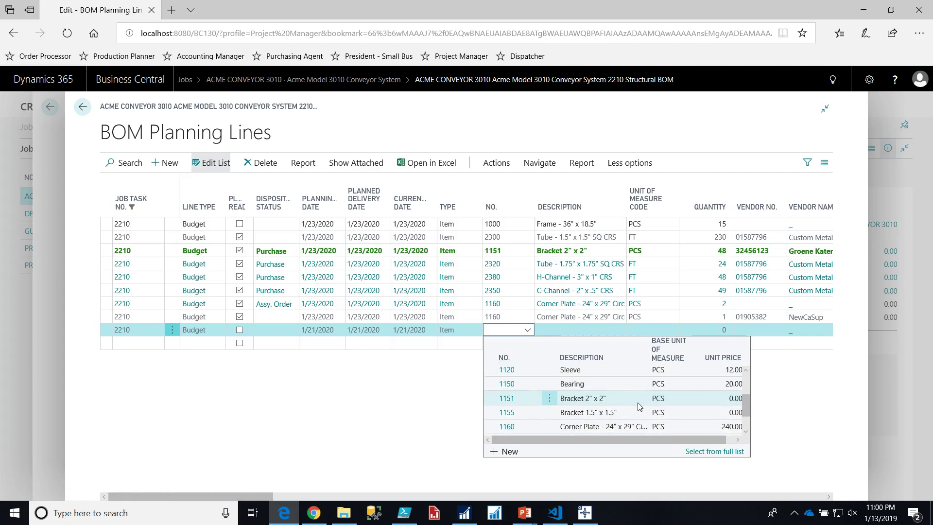
scroll(632, 403, down, 1)
scroll(638, 403, down, 1)
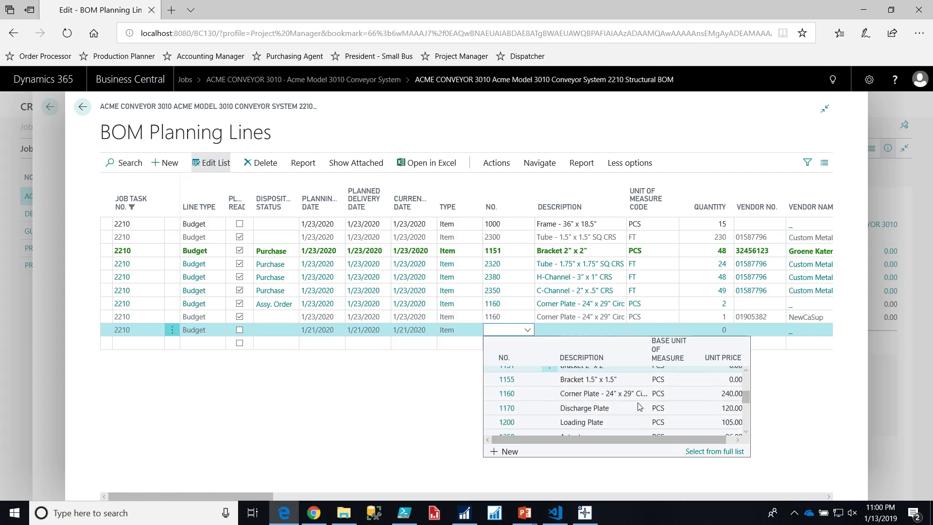
scroll(639, 407, down, 2)
scroll(640, 408, down, 3)
scroll(639, 410, down, 3)
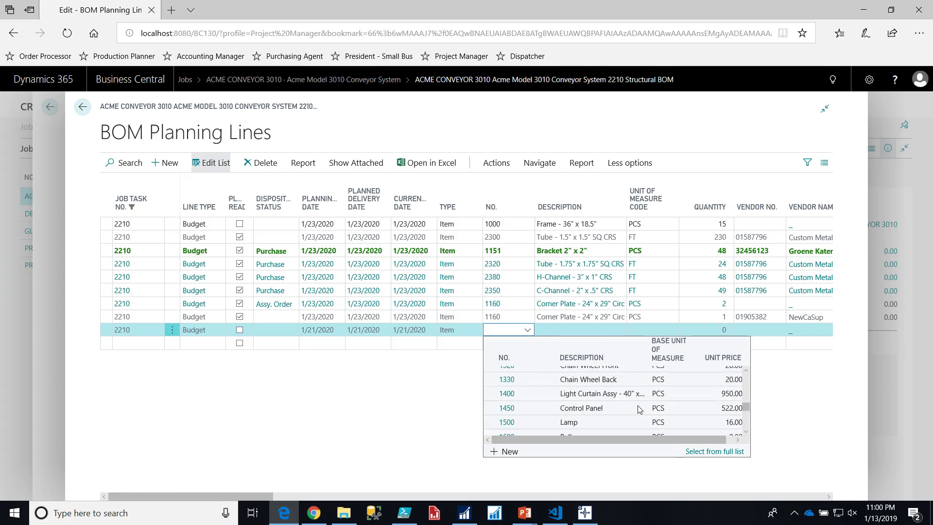
scroll(639, 409, down, 3)
scroll(640, 410, down, 3)
scroll(637, 410, down, 1)
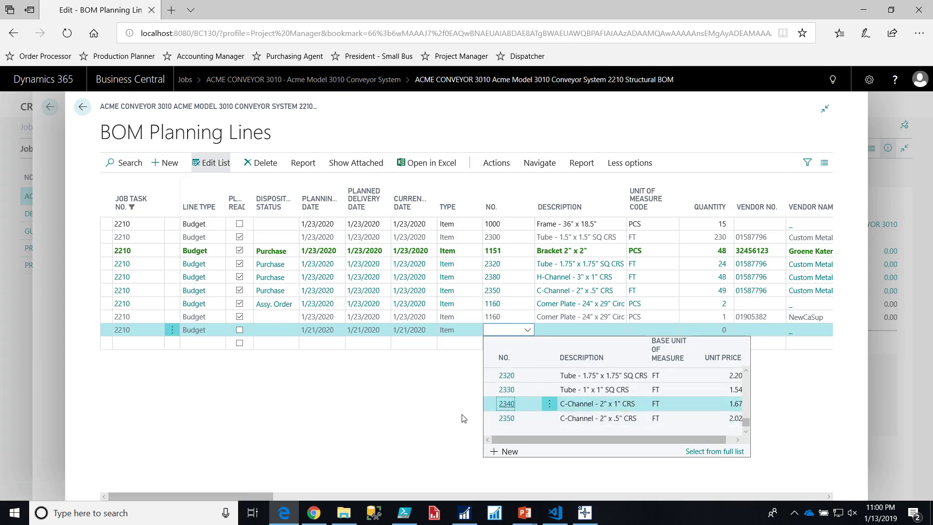
key(Return)
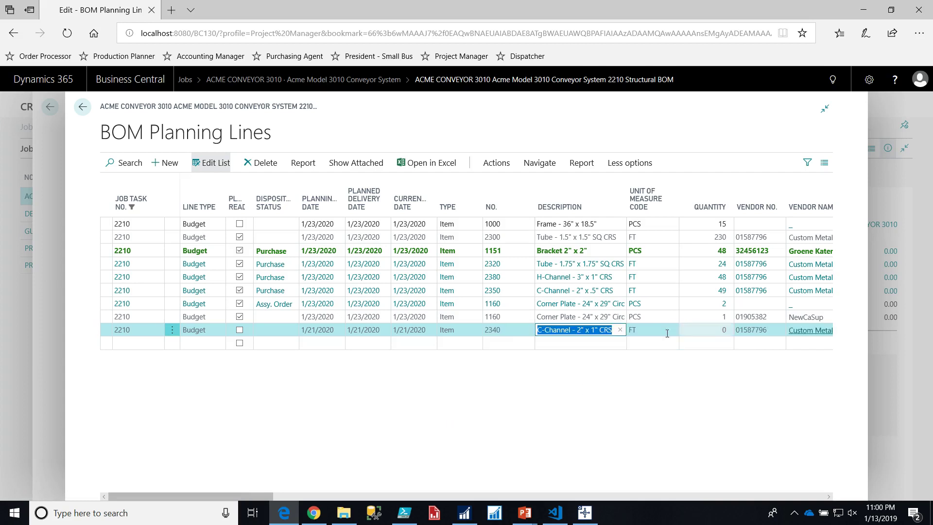
key(Tab)
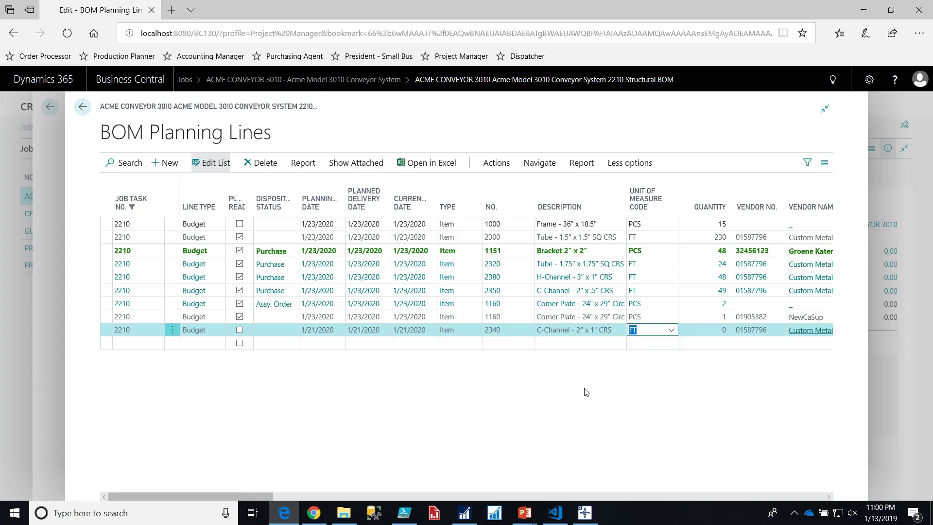
key(Tab)
text(30)
key(Tab)
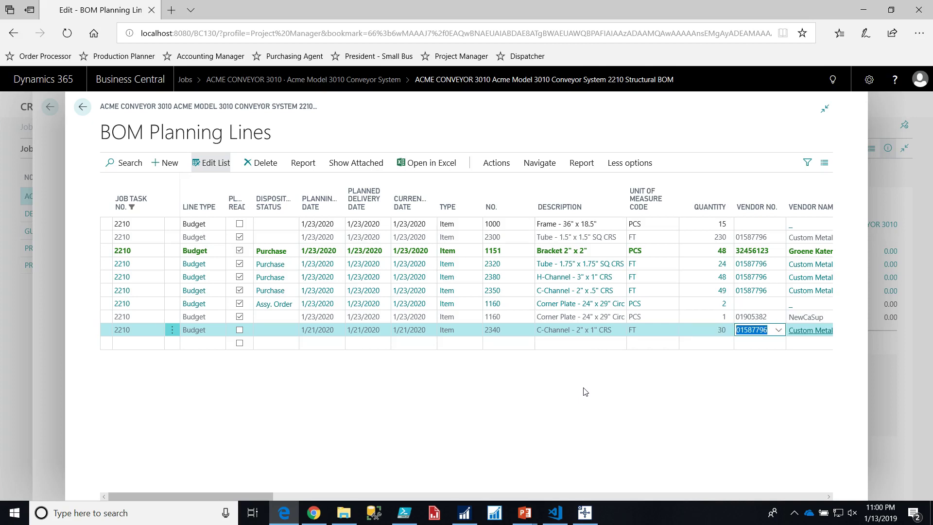
- Save the new line and tick Planning Ready on the 2340 C-Channel line
click(583, 302)
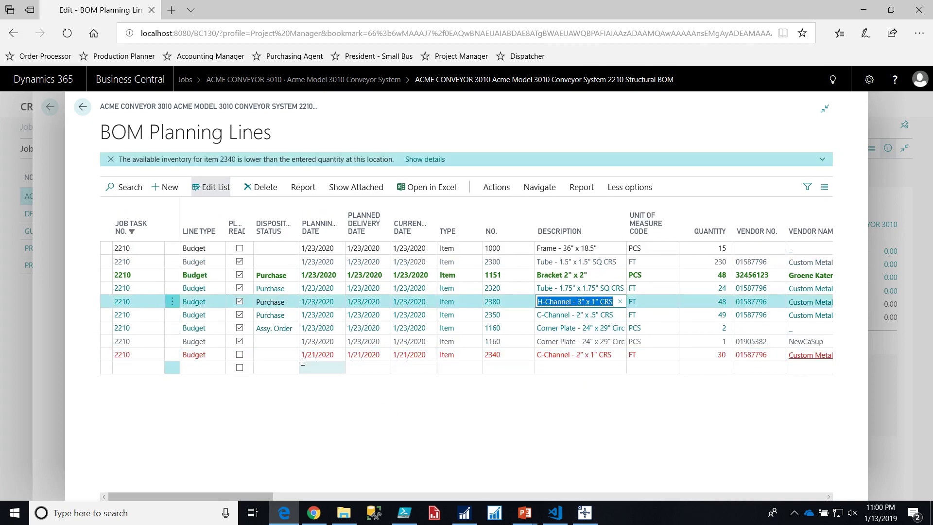
click(275, 246)
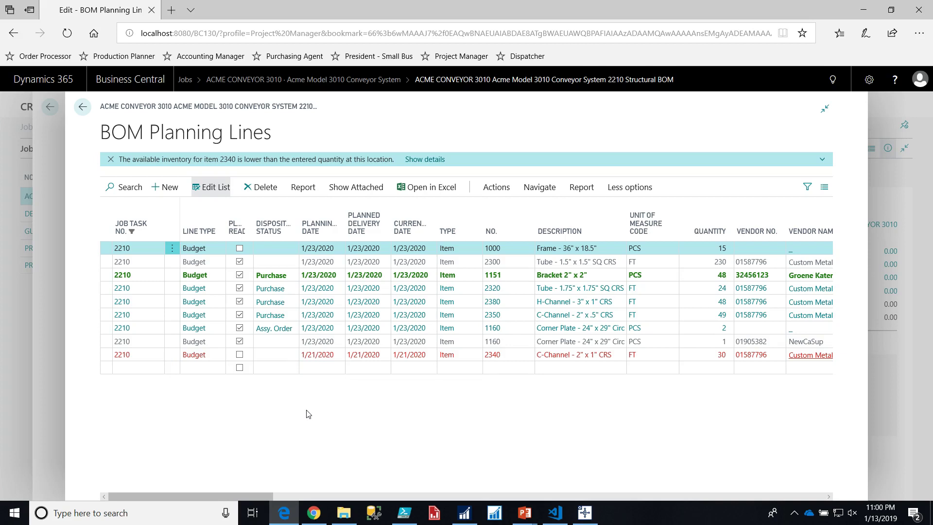
click(106, 358)
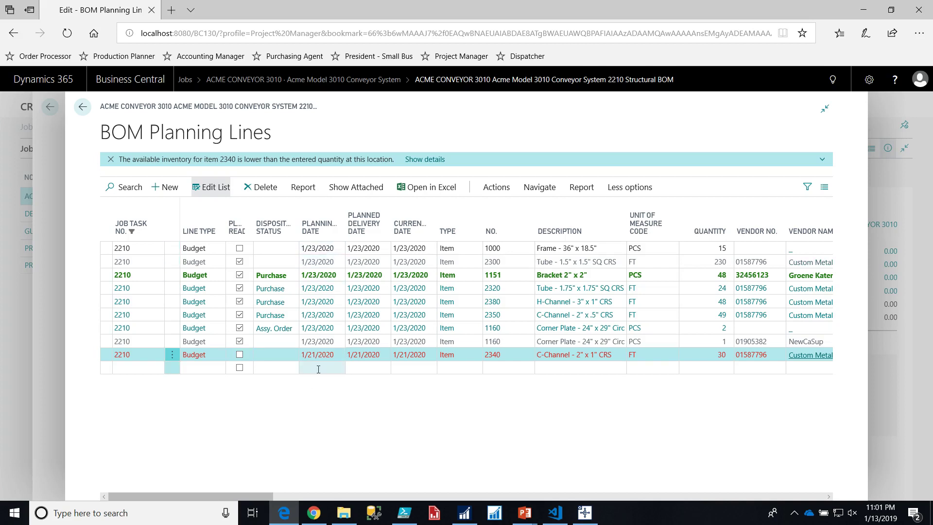
click(240, 356)
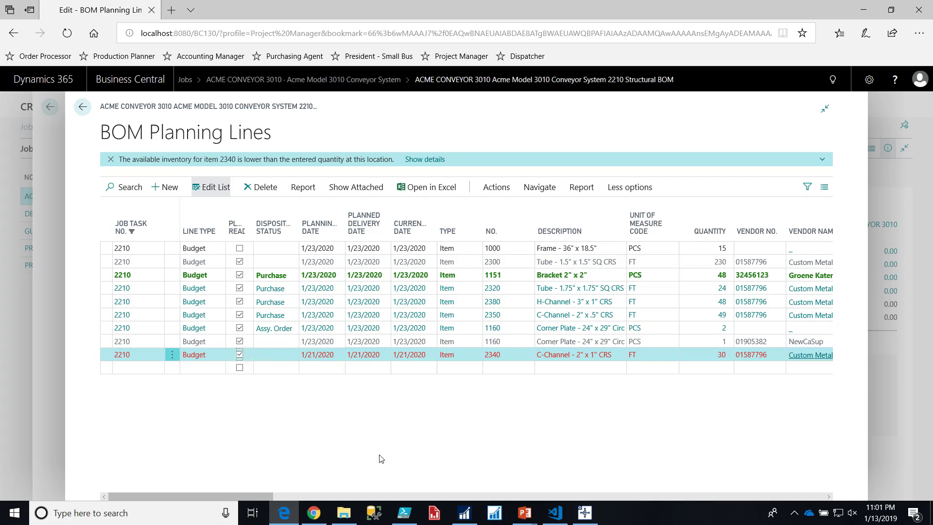
click(496, 187)
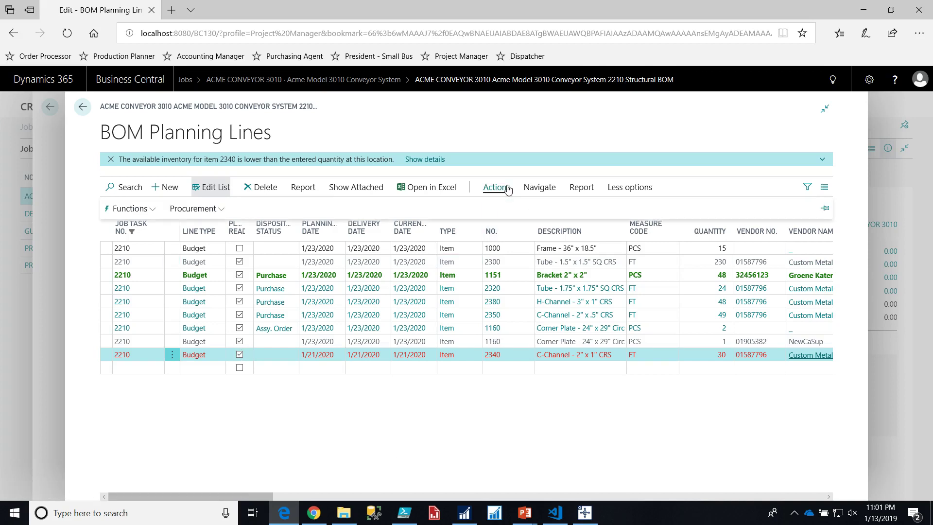
click(221, 210)
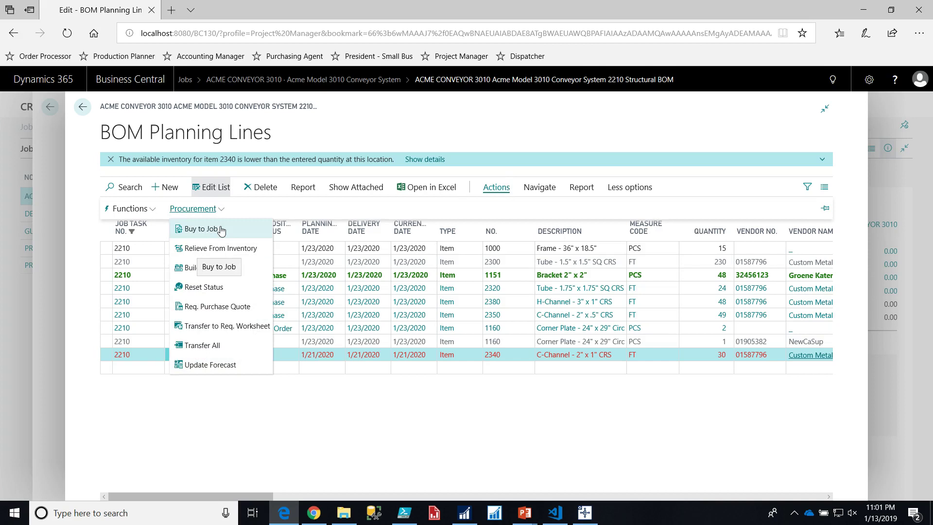
- Buy the C-Channel line to the job, appending it to existing purchase order 106027
click(208, 230)
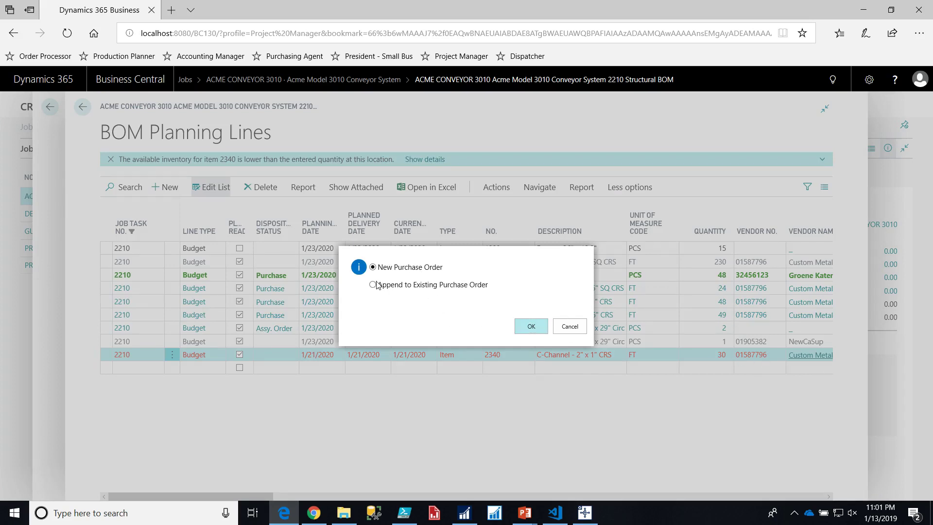
key(Down)
key(Return)
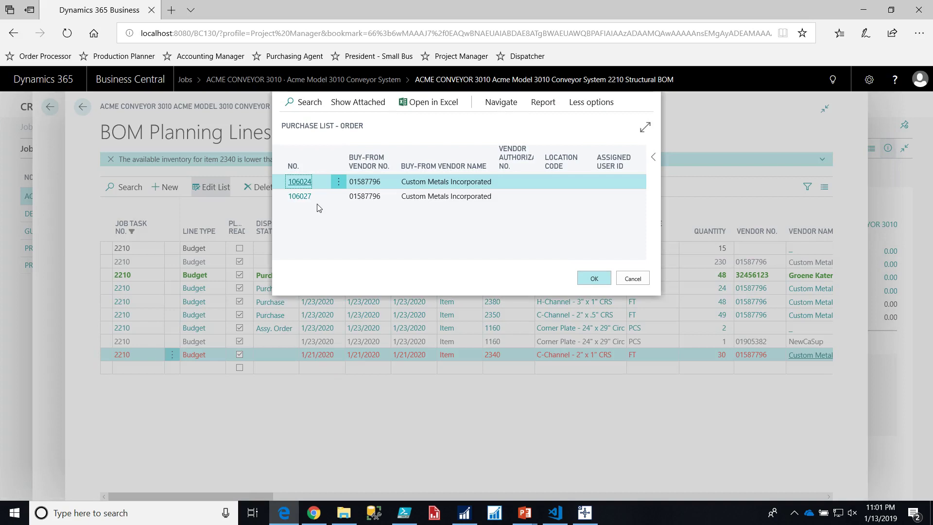
click(302, 198)
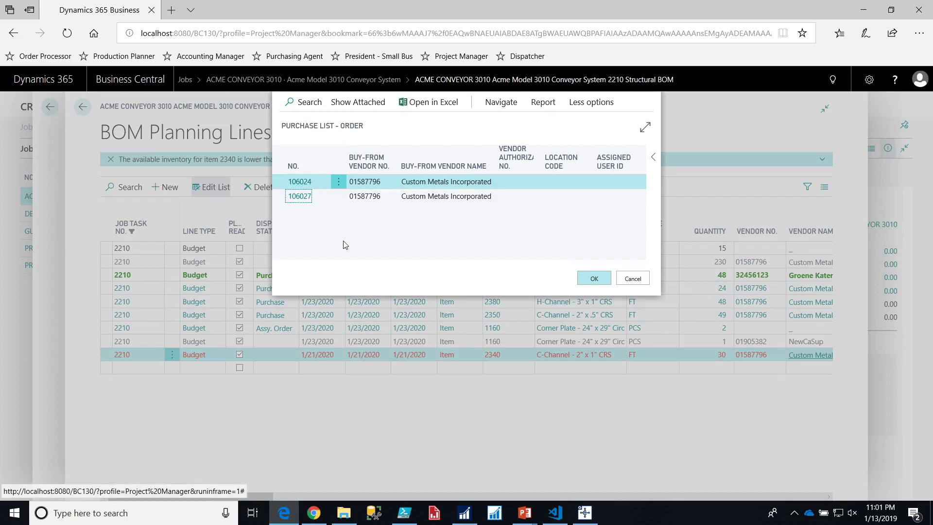
click(292, 196)
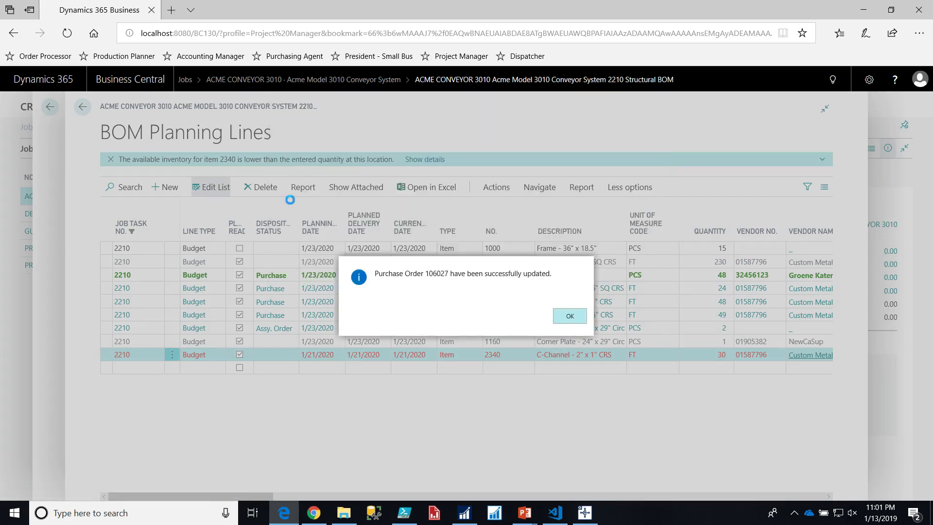
click(570, 317)
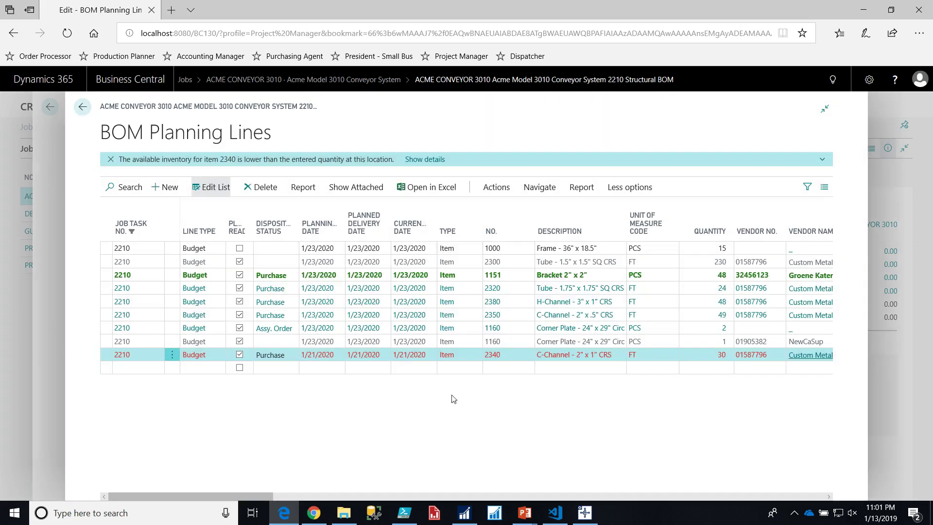
- Verify the C-Channel line is on purchase order 106027 line 40000, then open its linked documents
drag(269, 497, 407, 500)
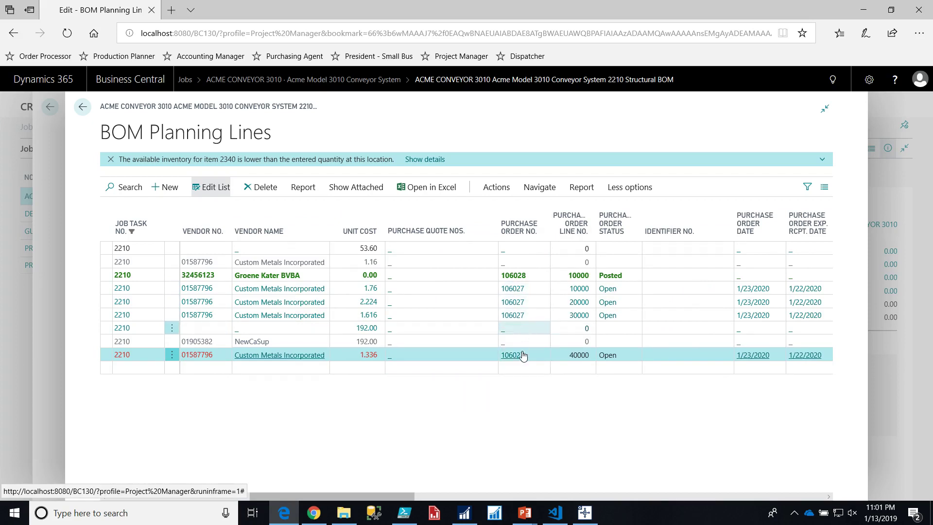
drag(327, 497, 186, 500)
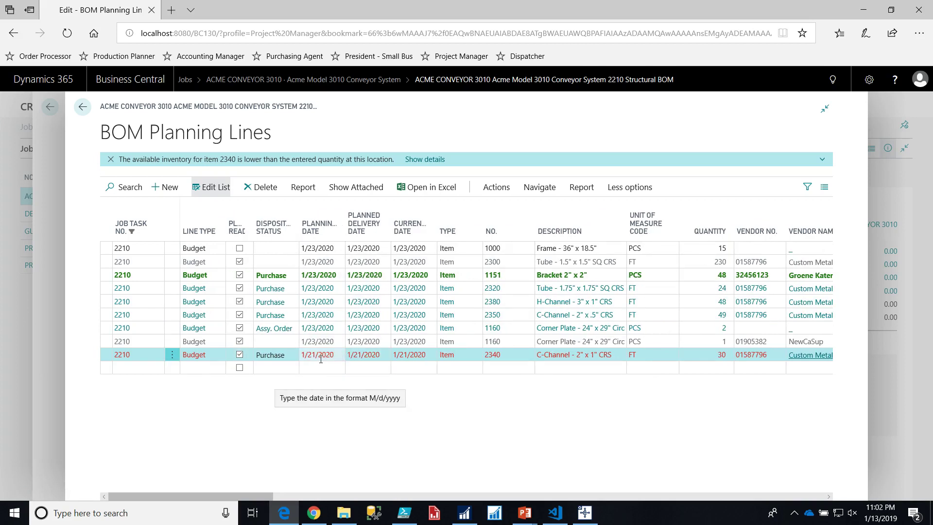
click(555, 191)
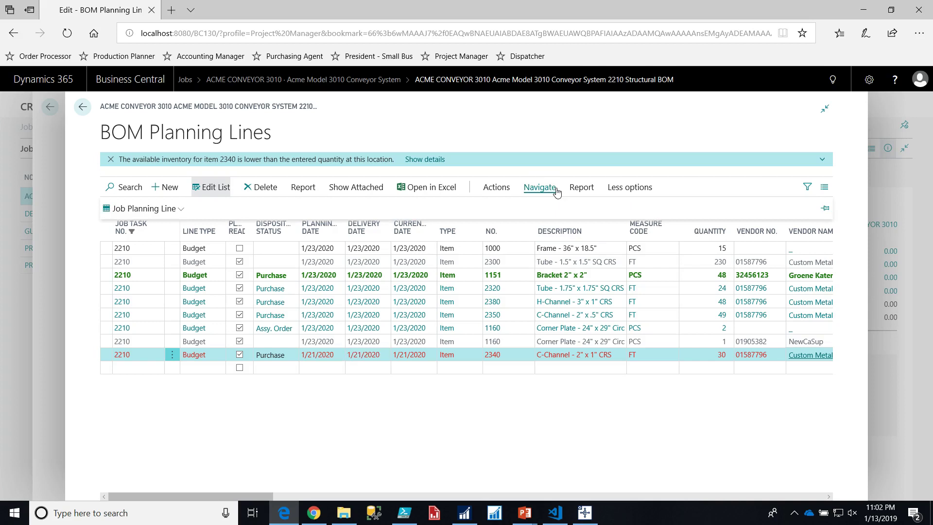
click(183, 210)
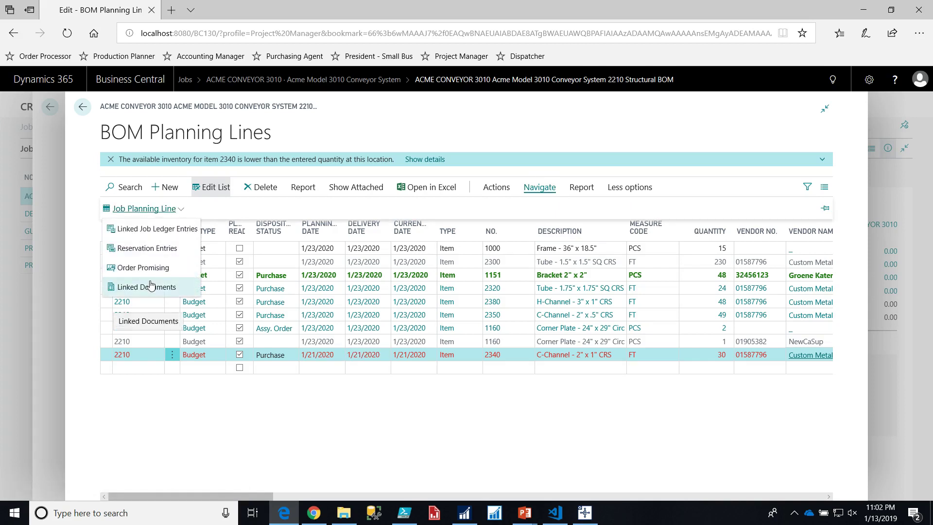
click(150, 285)
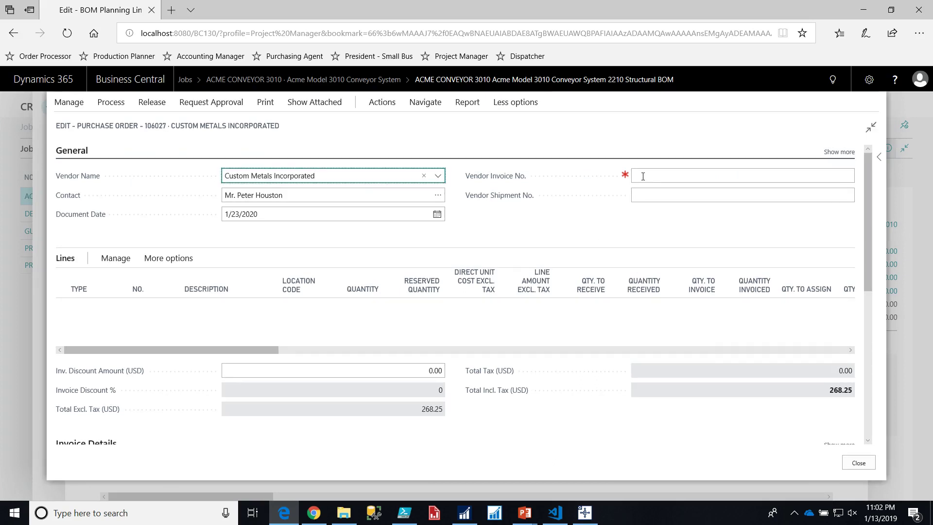
- Enter vendor invoice number INV999 on purchase order 106027
click(643, 177)
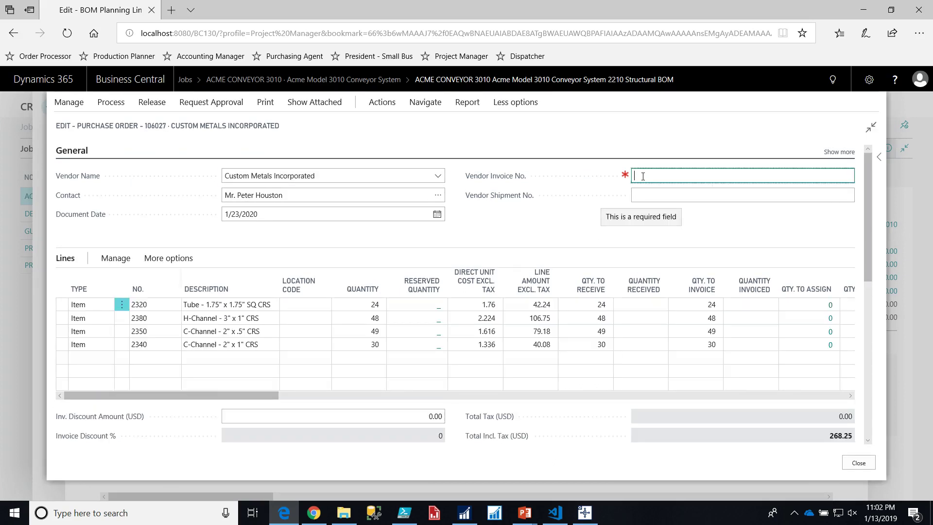
text(INV)
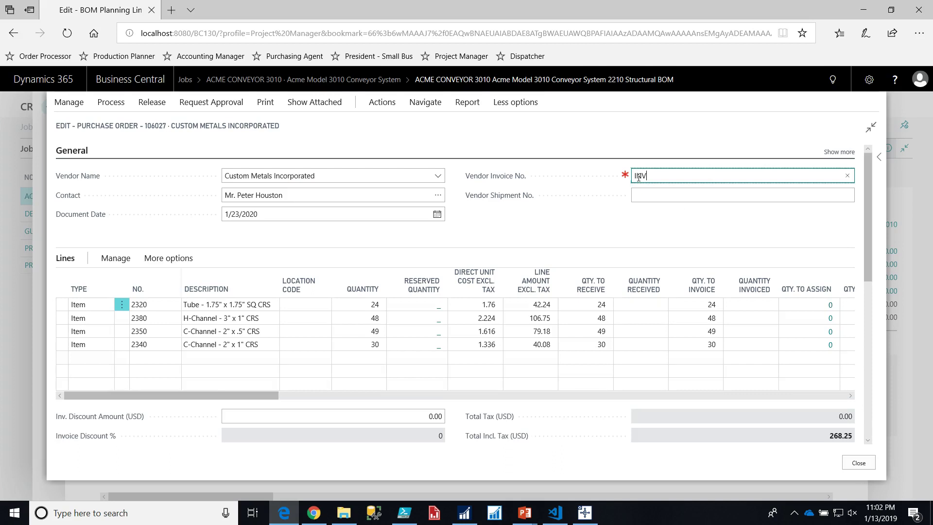
text(9999)
key(Tab)
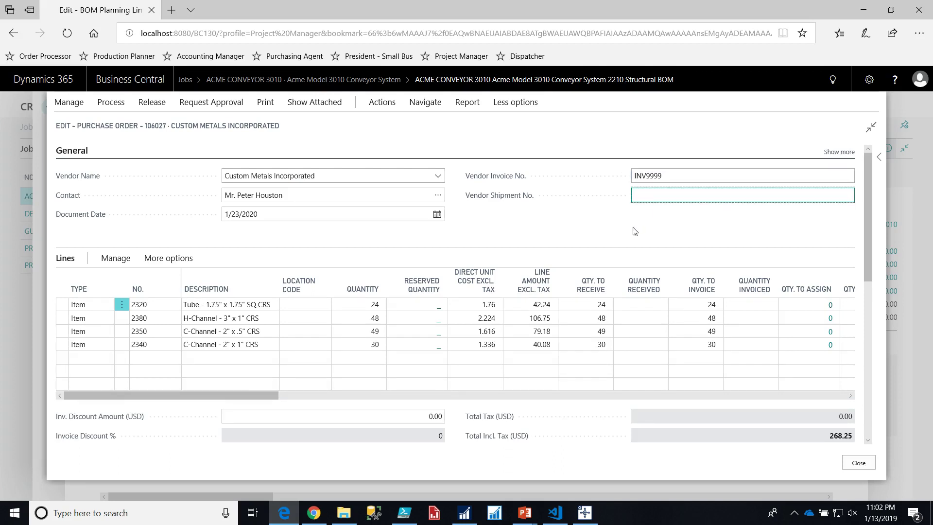
- Post purchase order 106027 with Receive and Invoice, declining to open the posted invoice
click(424, 103)
click(388, 103)
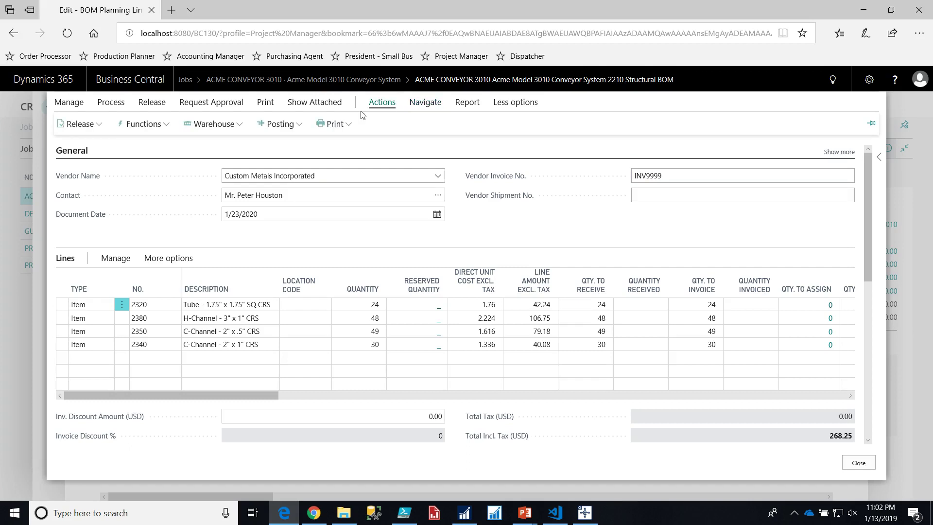
click(324, 125)
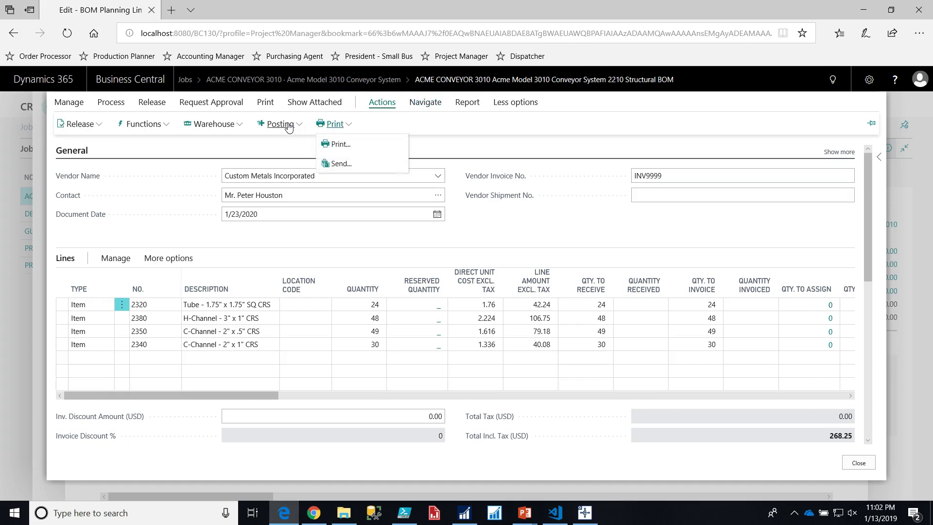
click(289, 125)
click(288, 144)
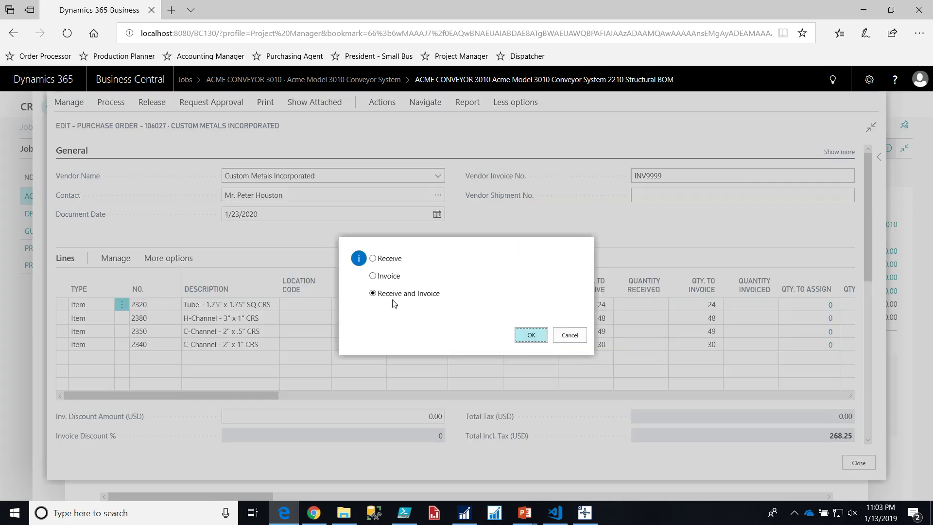
click(531, 336)
click(538, 335)
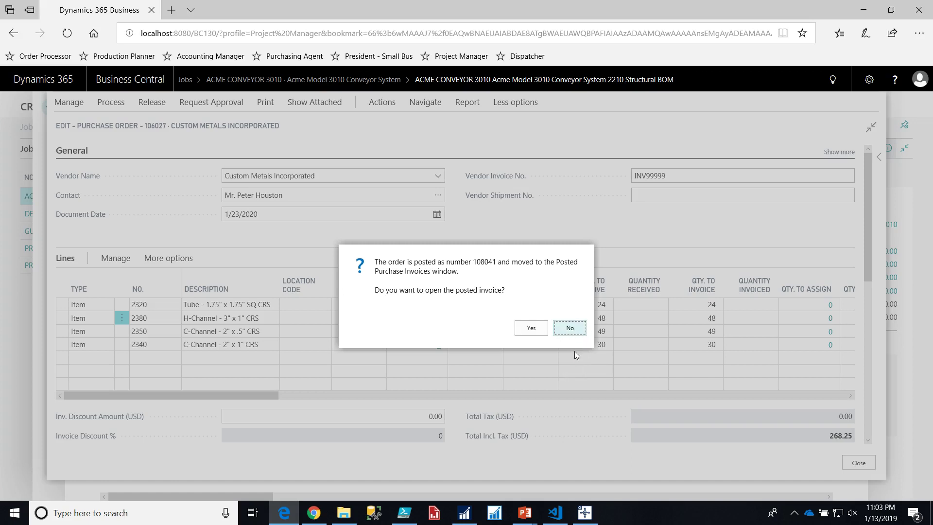
key(Return)
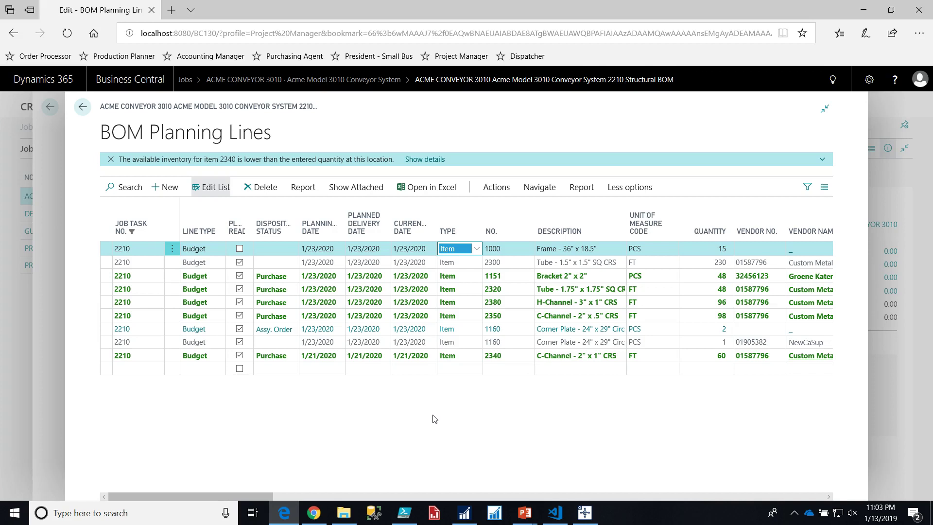
click(466, 330)
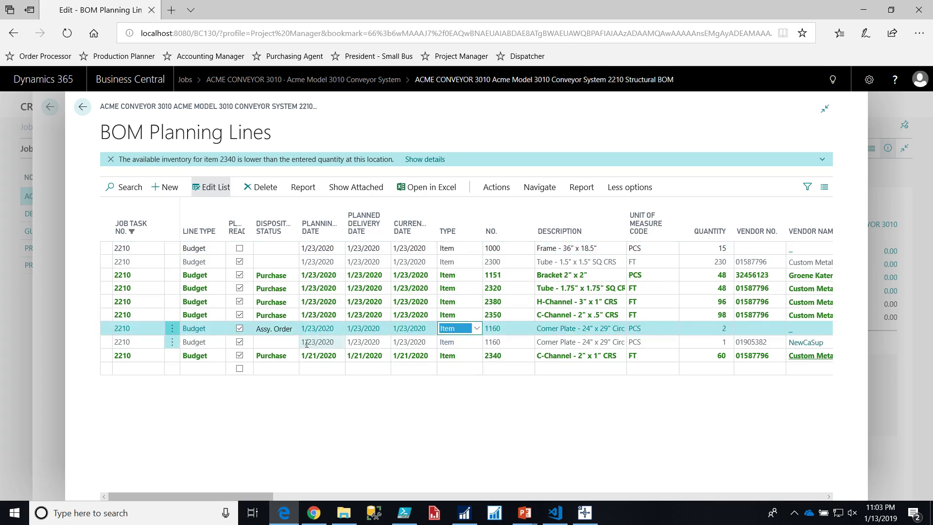
click(273, 345)
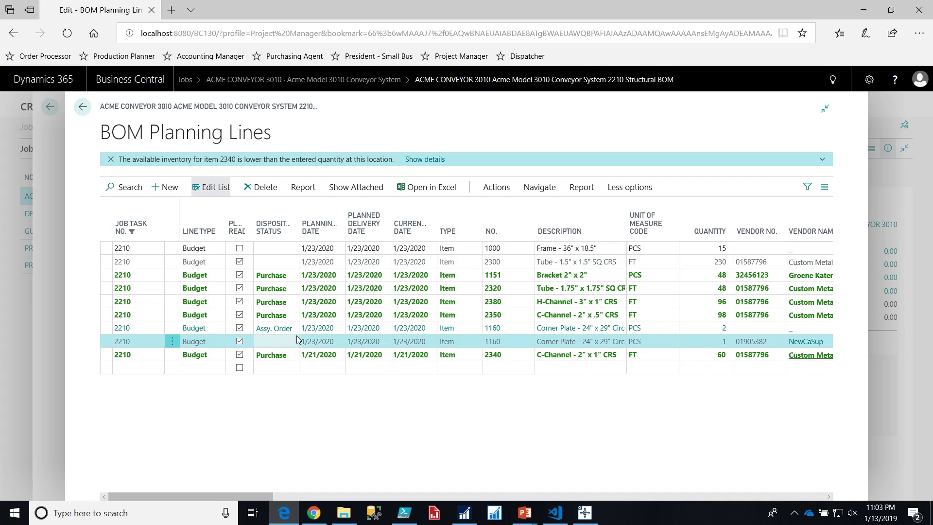
- Build the second Corner Plate 1160 line to the job, creating its assembly order
click(496, 187)
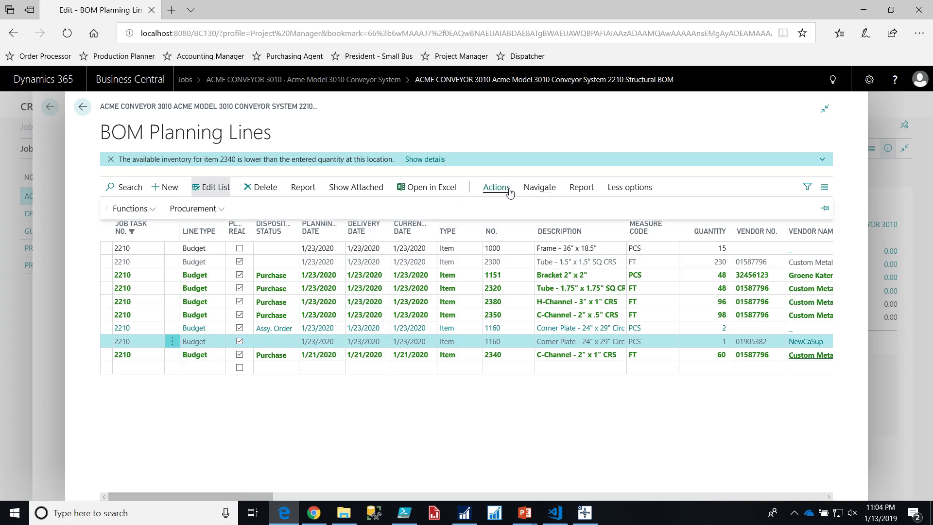
click(221, 209)
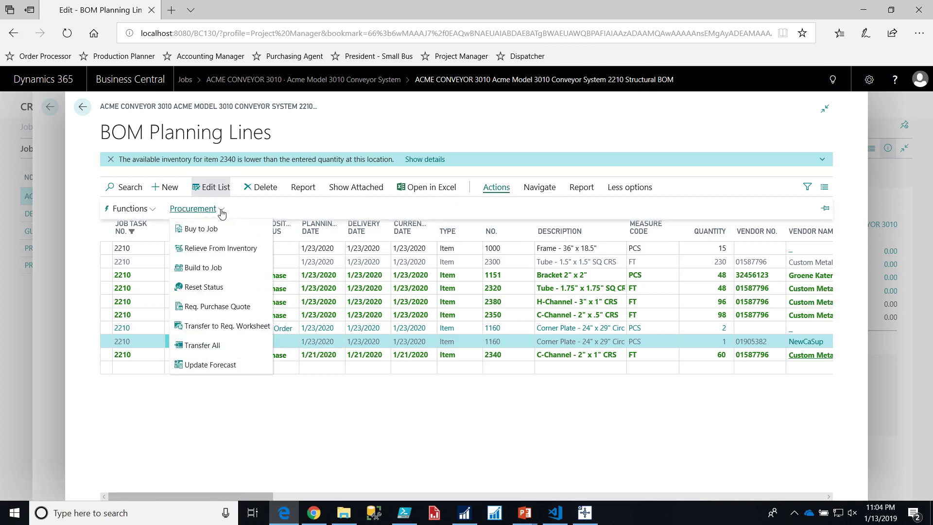
click(202, 268)
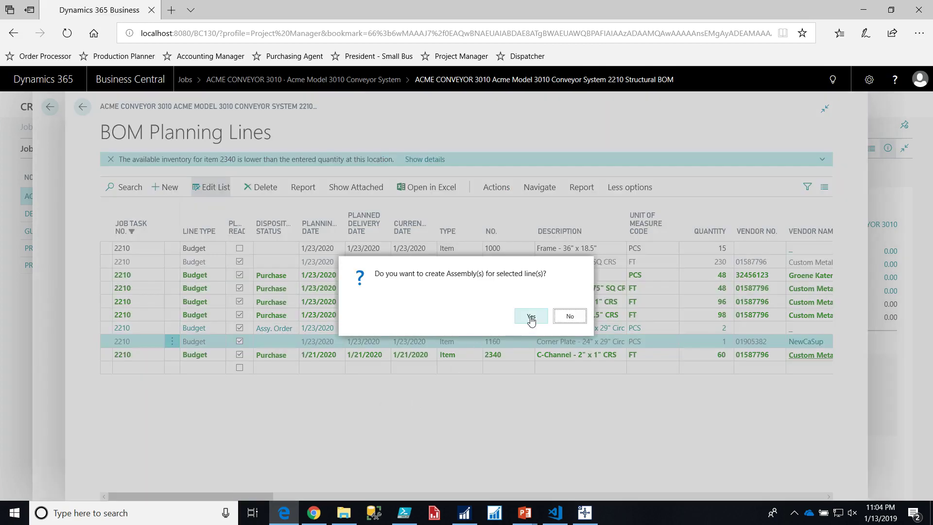
click(531, 316)
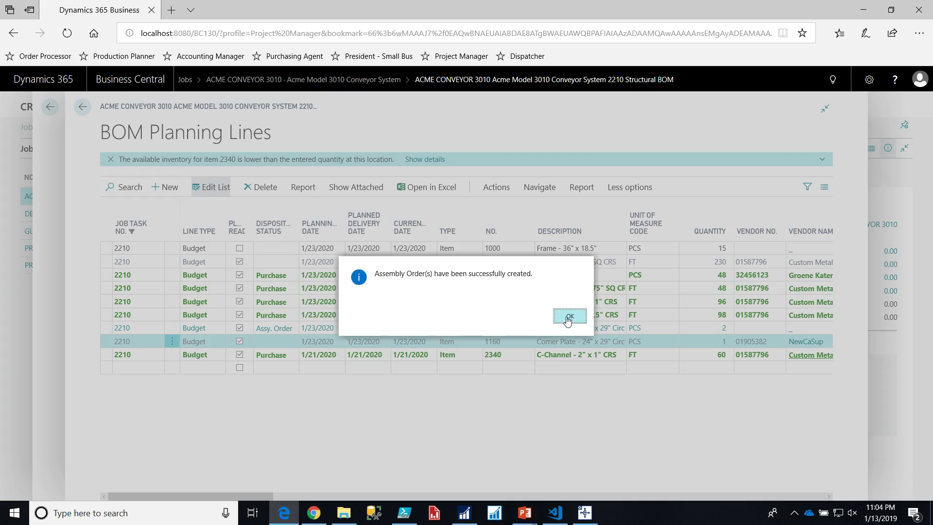
key(Return)
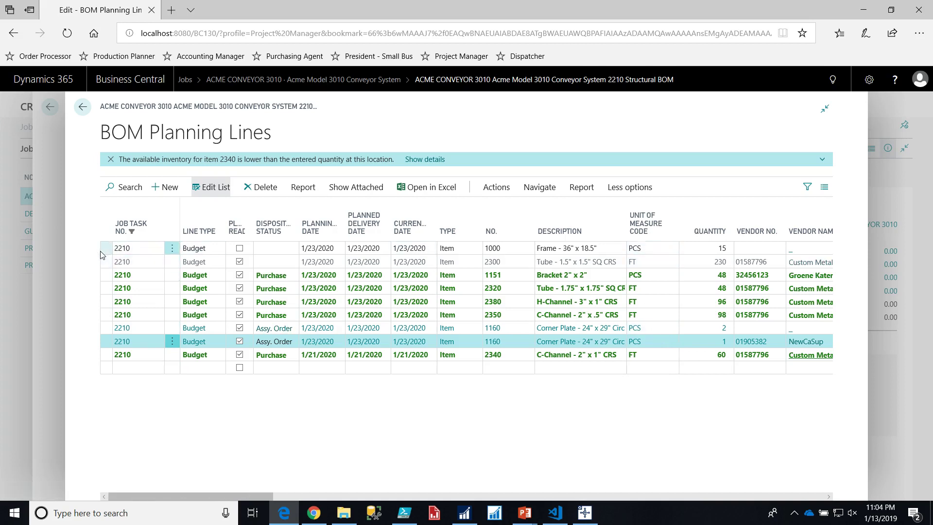
click(281, 263)
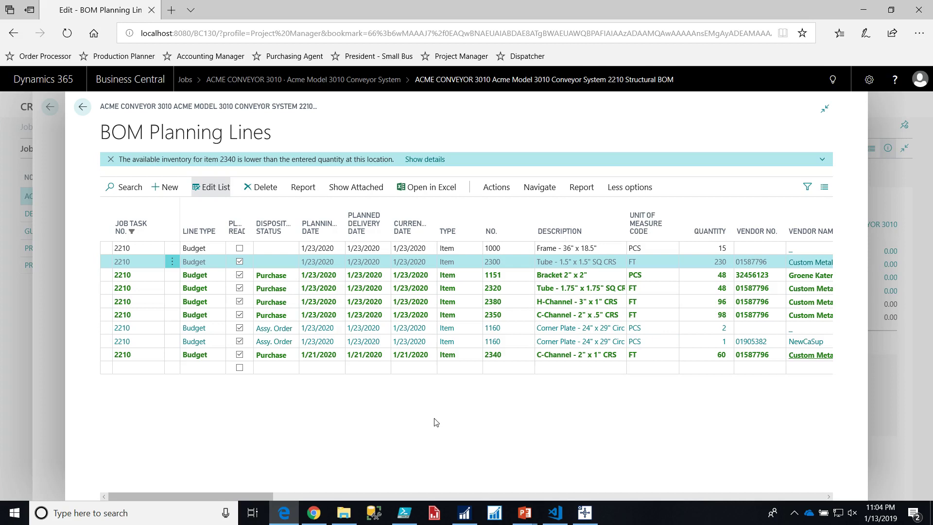
- Tick Planning Readiness on the Frame 1000 line
click(240, 249)
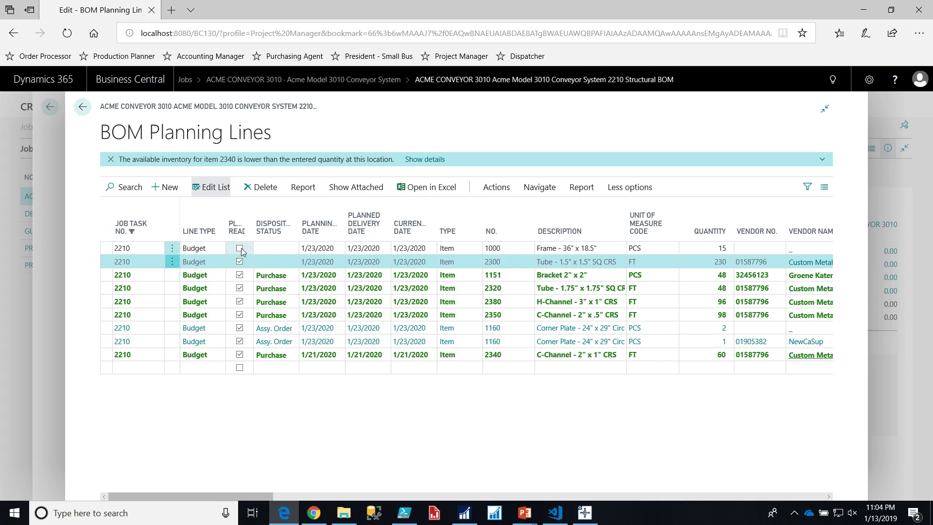
click(241, 249)
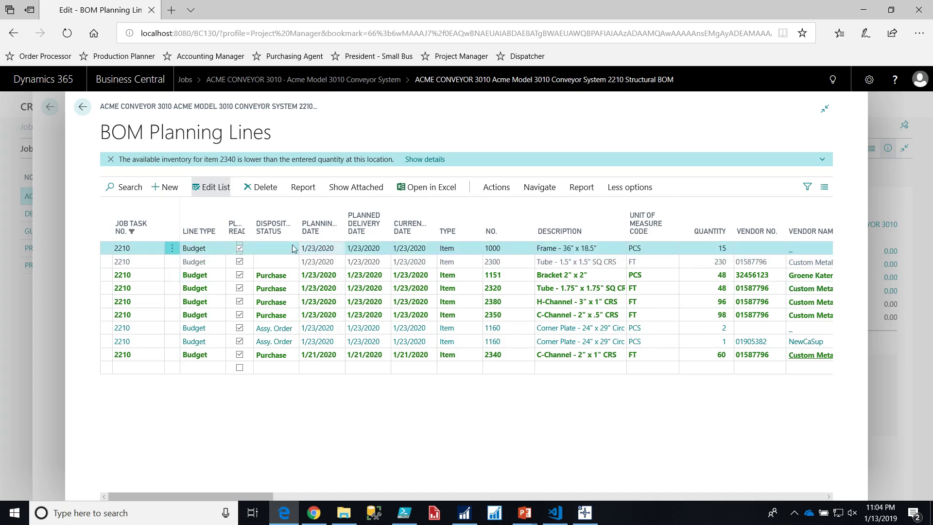
click(105, 251)
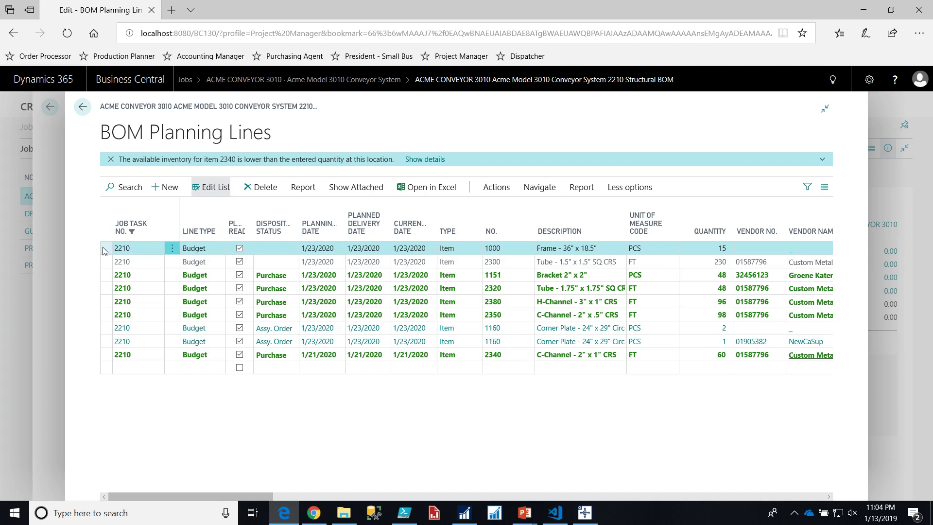
- Relieve the Frame 1000 line from inventory so its status shows Stock
click(493, 191)
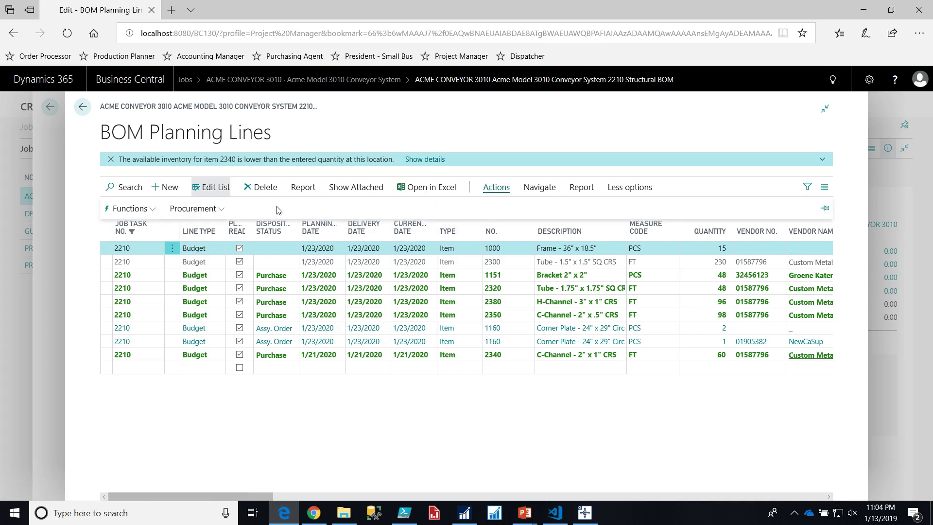
click(136, 209)
click(221, 210)
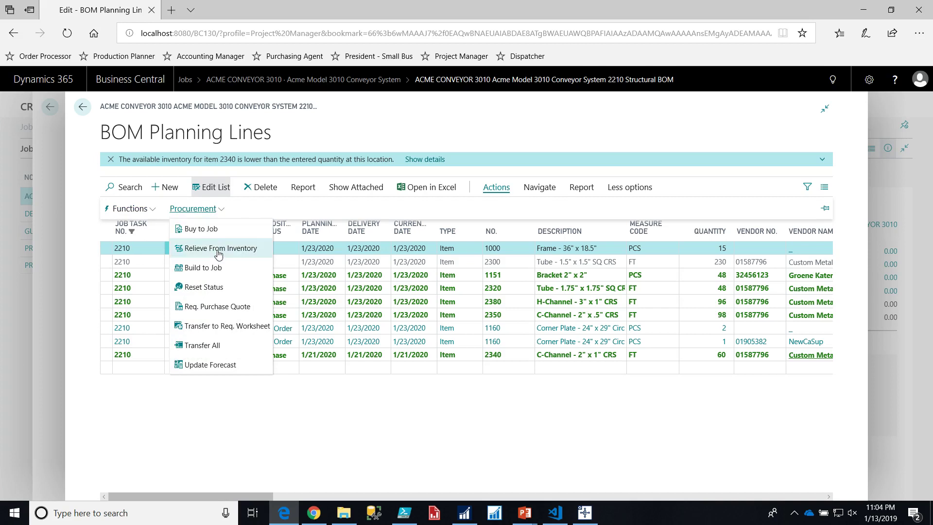
click(219, 249)
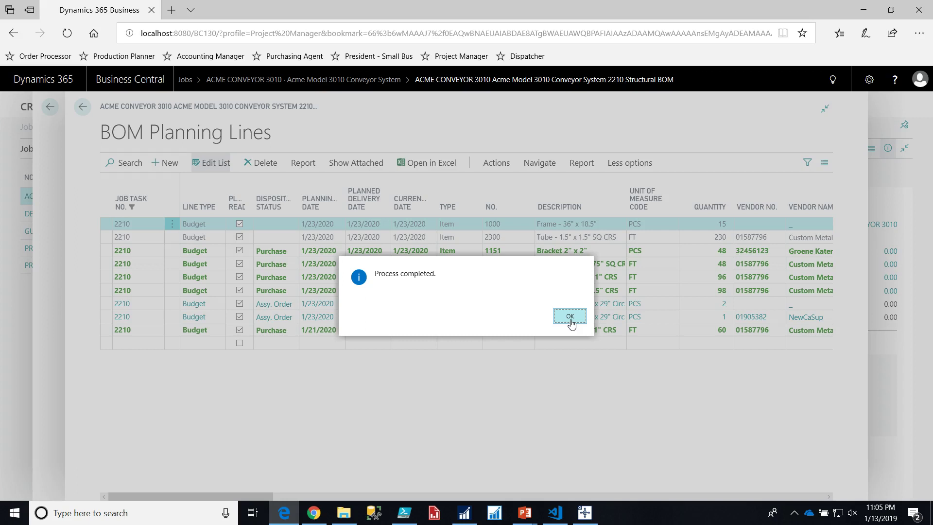
click(571, 323)
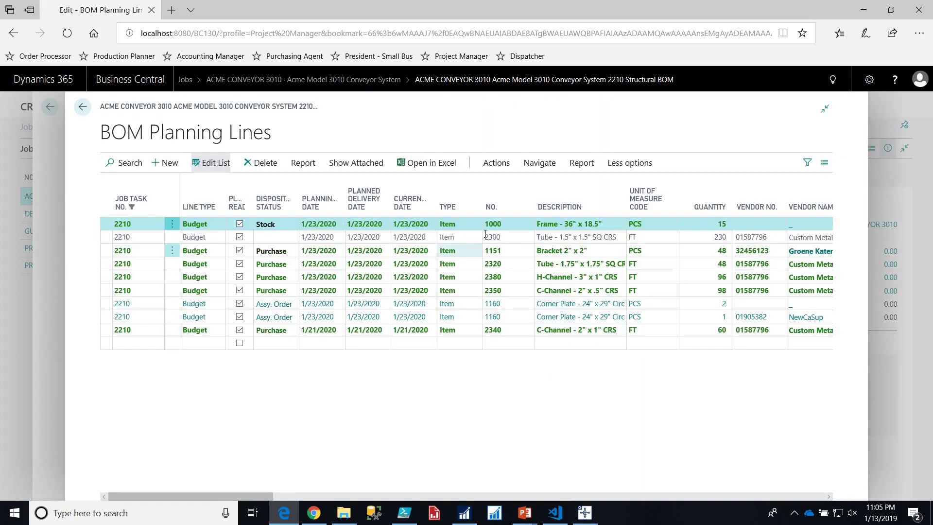
click(488, 236)
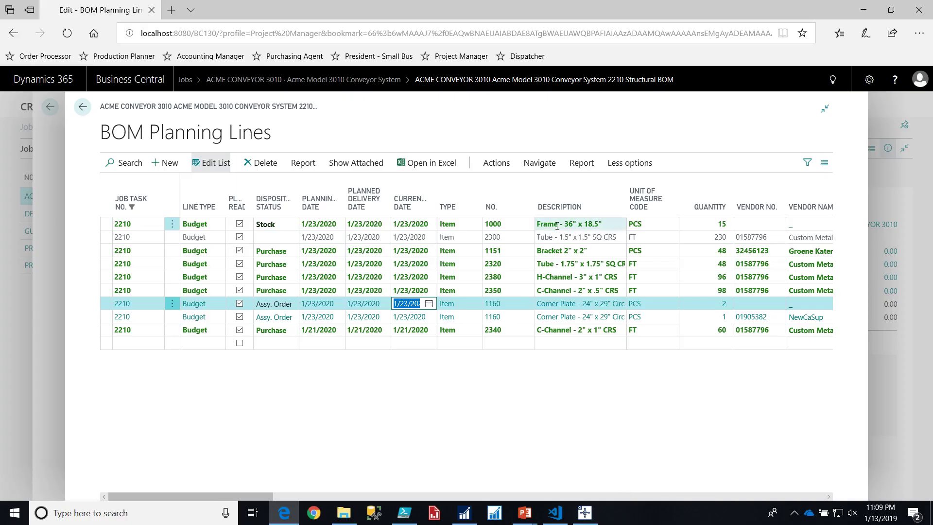
click(496, 163)
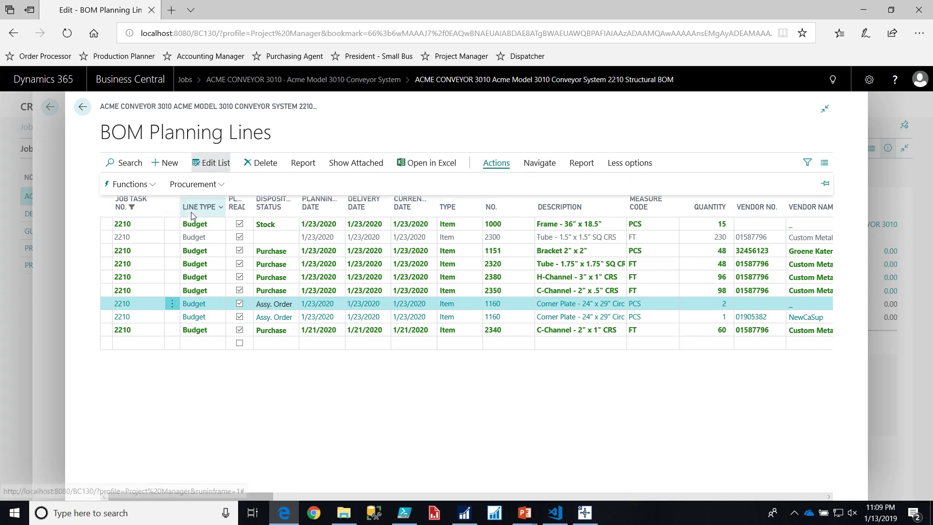
click(149, 189)
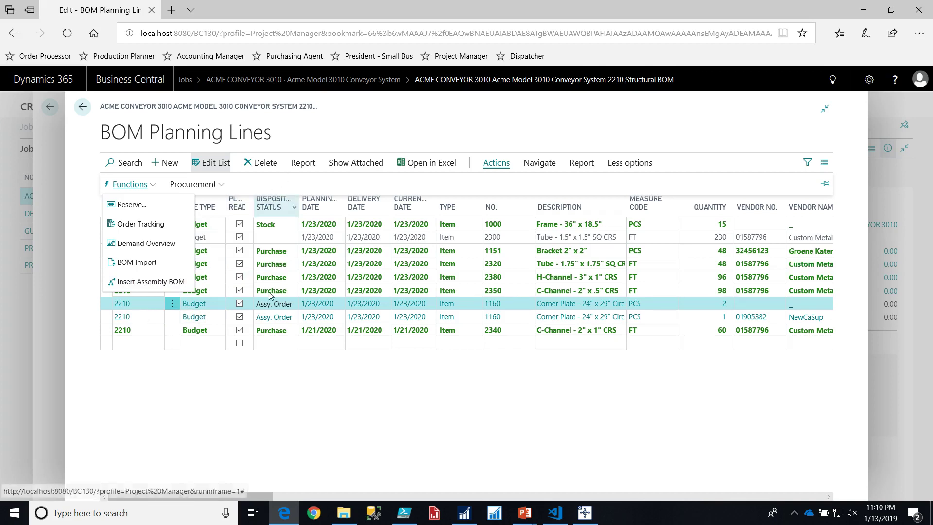
click(525, 163)
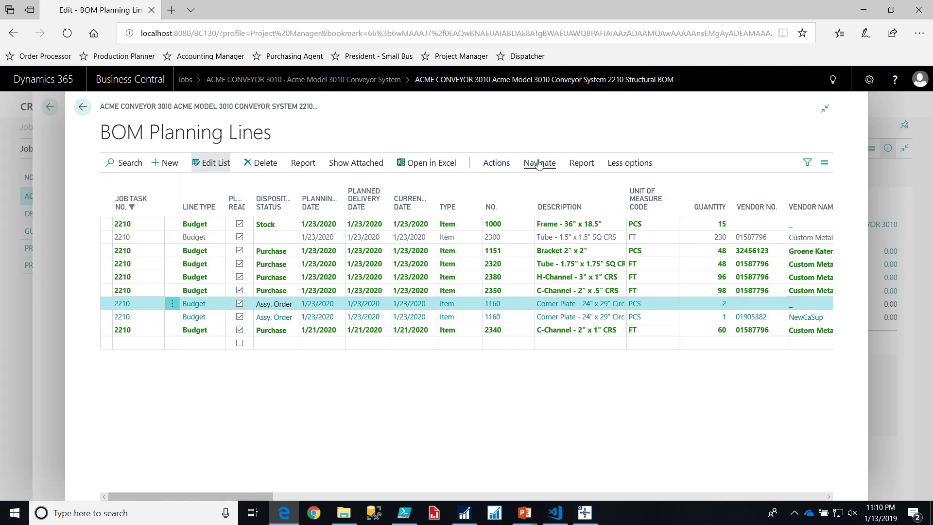
- Show the Procurement actions for the first Corner Plate 1160 line
click(496, 163)
click(219, 184)
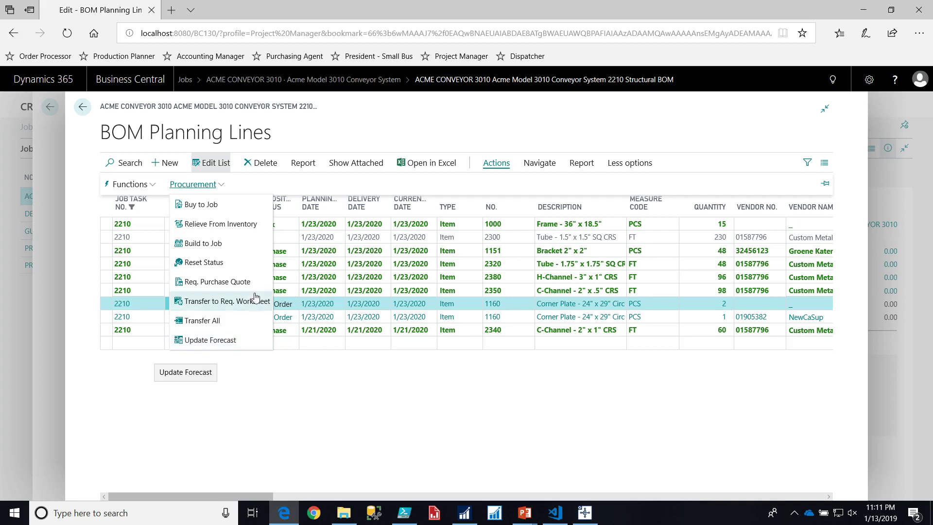
- List the Job Planning Line related records for the first Corner Plate 1160 line
click(544, 164)
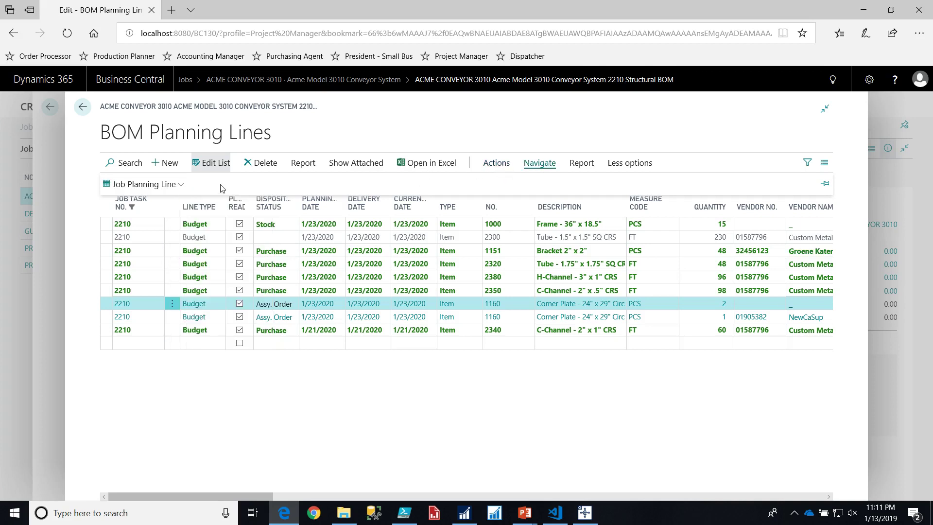
click(179, 185)
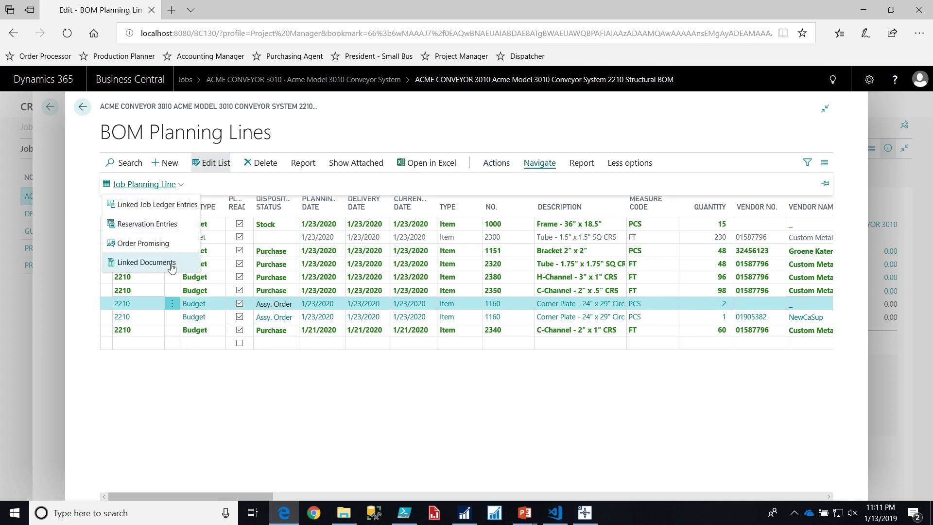